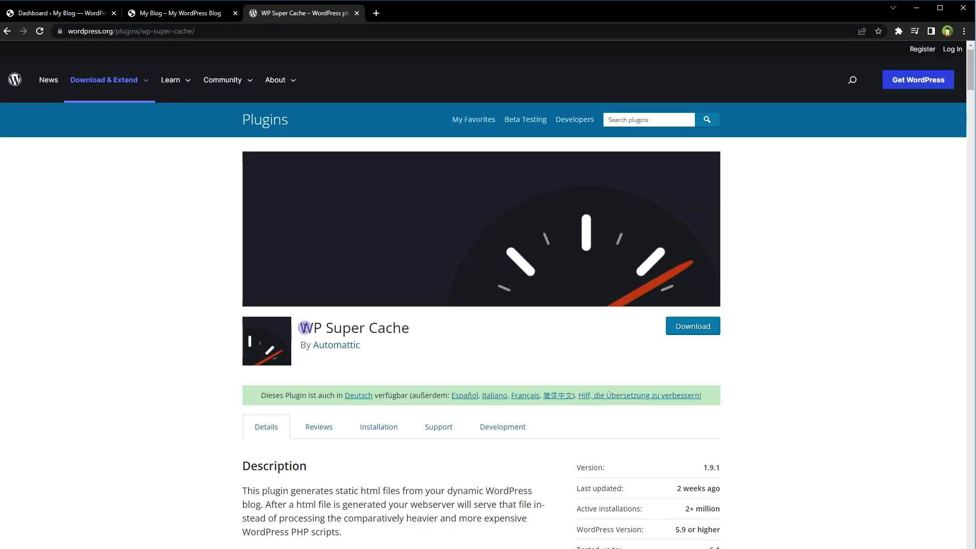
# Look over the WP Super Cache and Hyper Cache plugin names, then close the Hyper Cache page
pyautogui.moveTo(304, 328); pyautogui.dragTo(409, 344)
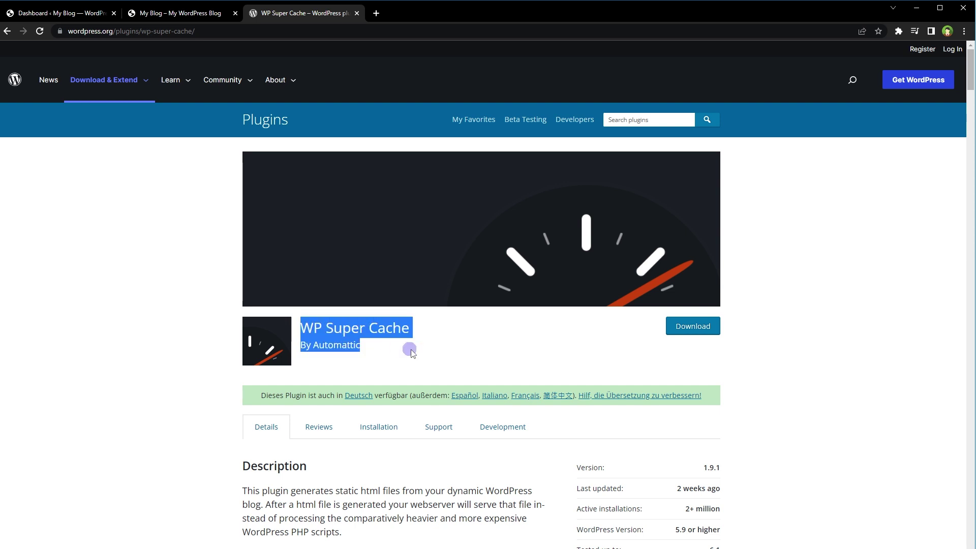
pyautogui.moveTo(301, 370); pyautogui.dragTo(394, 375)
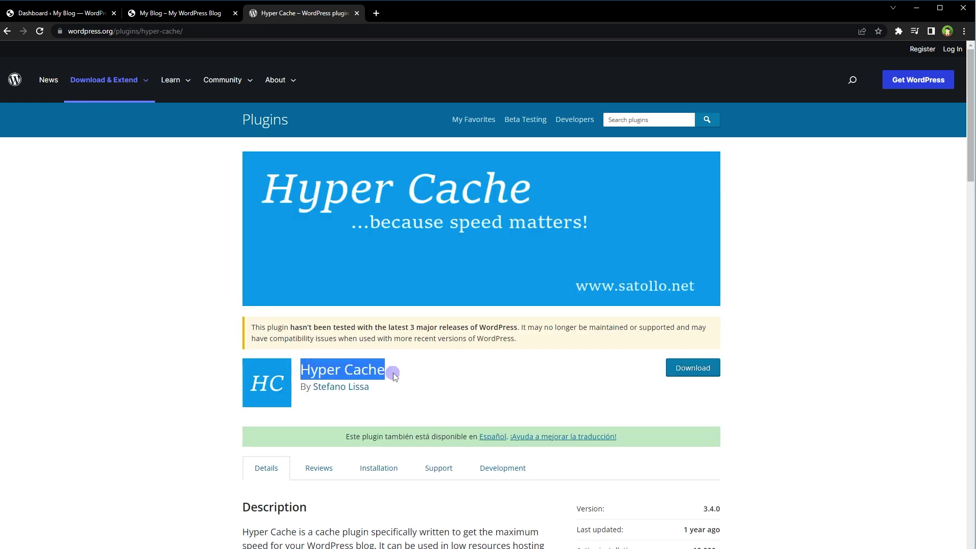
pyautogui.hotkey('ctrl', 'w')
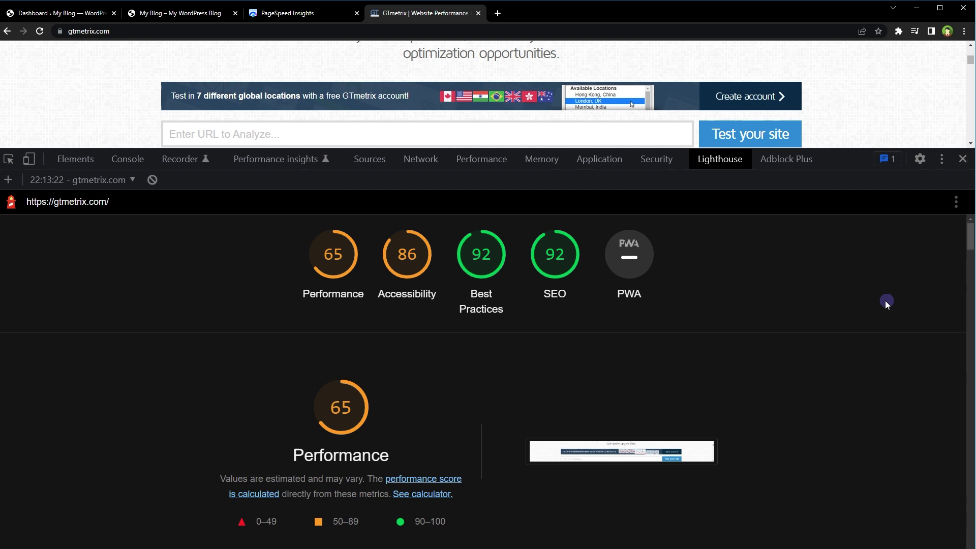
# Hide the Lighthouse report and scroll through the live blog homepage to check it
pyautogui.press('F12')
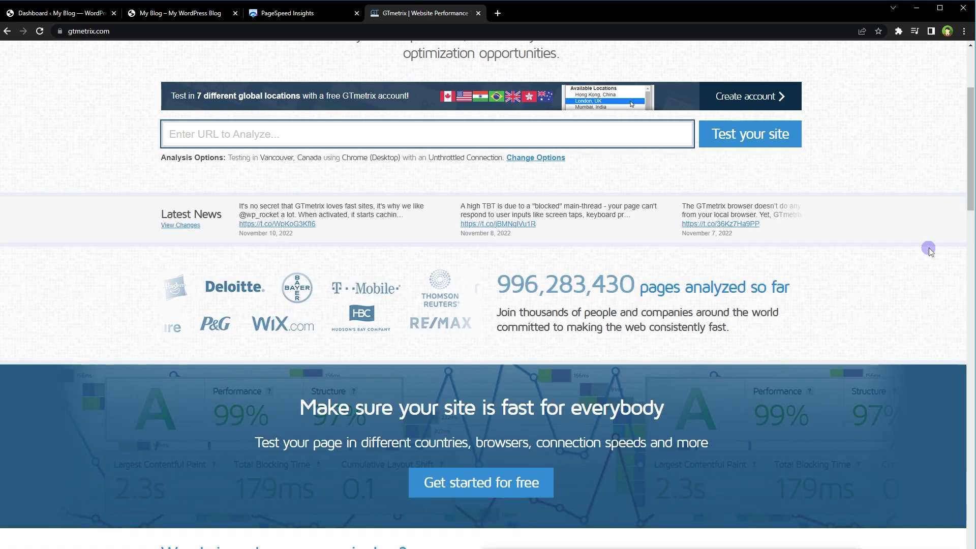
pyautogui.click(307, 14)
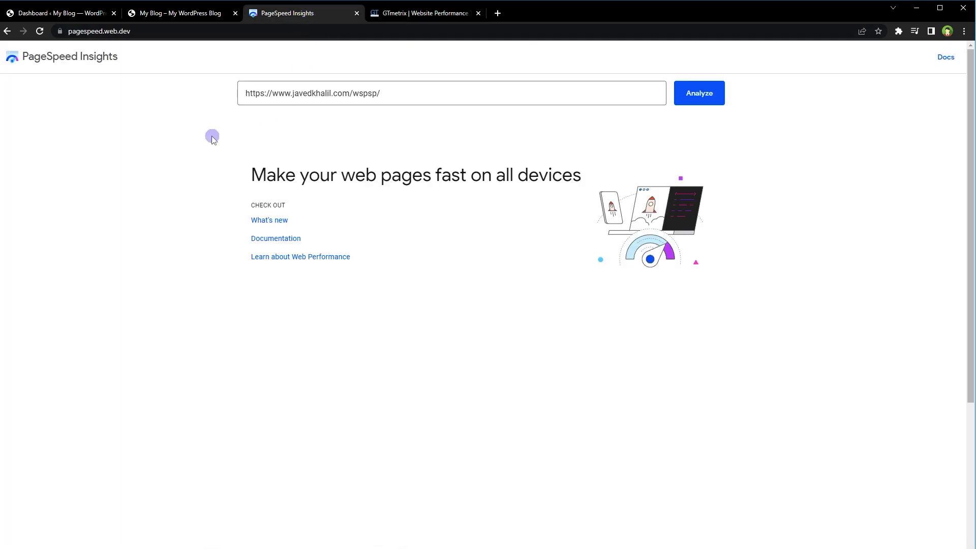
pyautogui.click(191, 16)
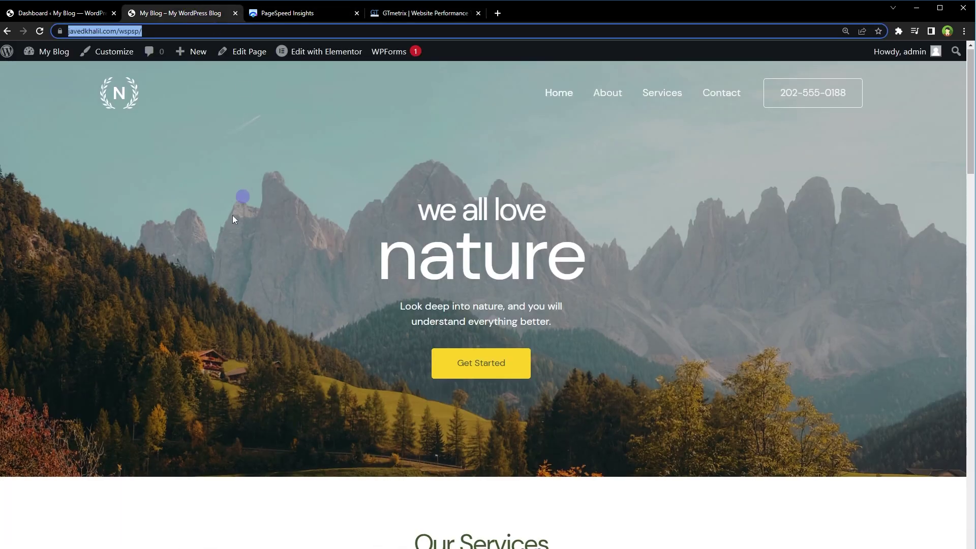
pyautogui.scroll(-15, 218, 244)
pyautogui.scroll(-5, 218, 249)
pyautogui.scroll(20, 216, 253)
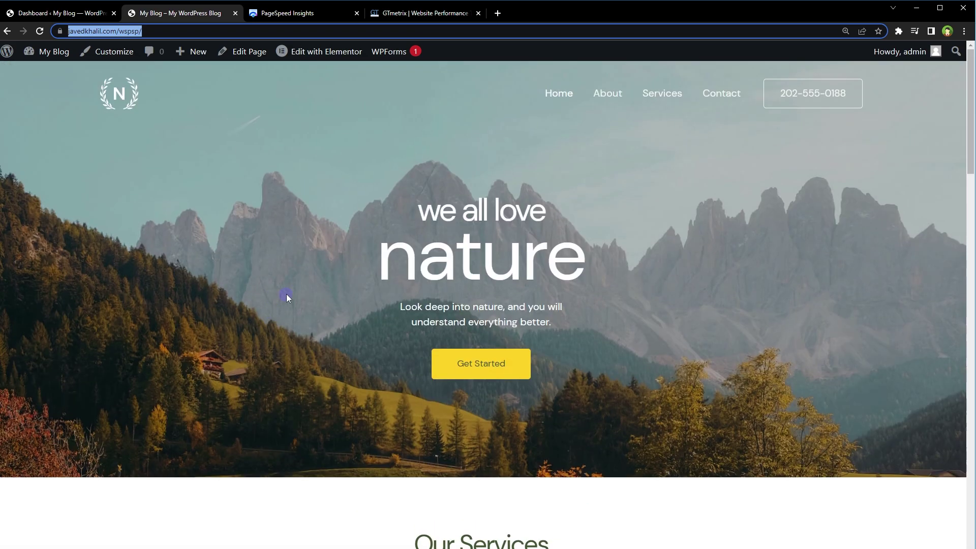
# Run a PageSpeed Insights analysis of the blog's homepage URL
pyautogui.click(316, 11)
pyautogui.moveTo(403, 92); pyautogui.dragTo(147, 112)
pyautogui.hotkey('ctrl', 'c')
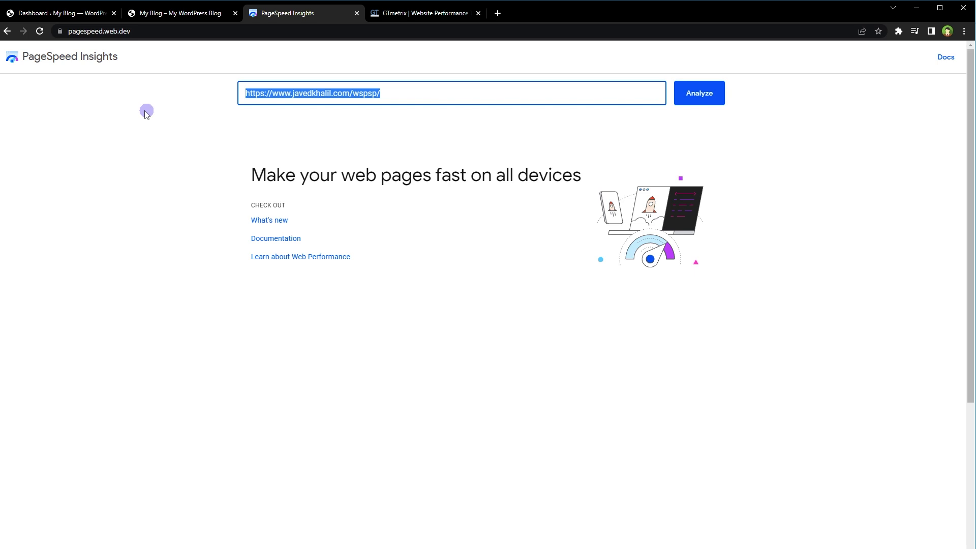
pyautogui.click(146, 113)
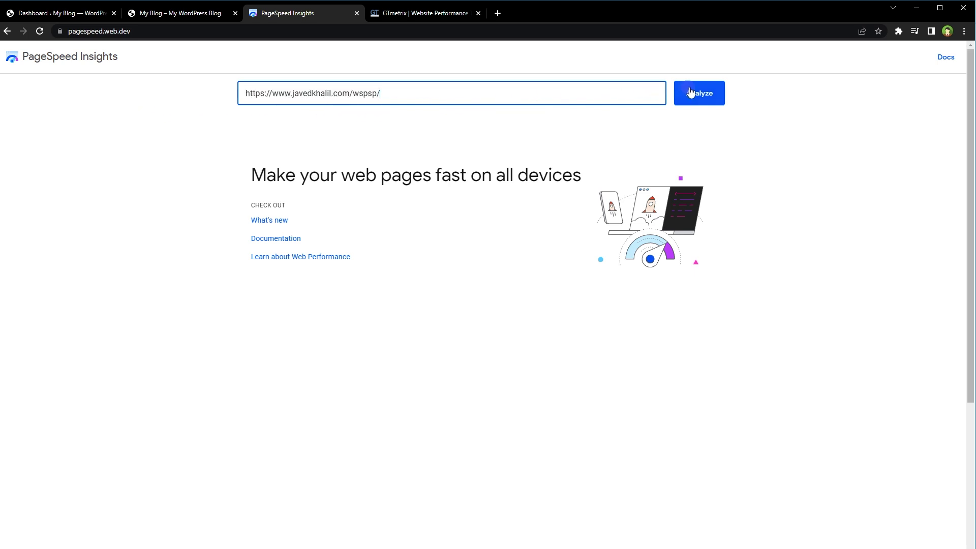
pyautogui.click(710, 95)
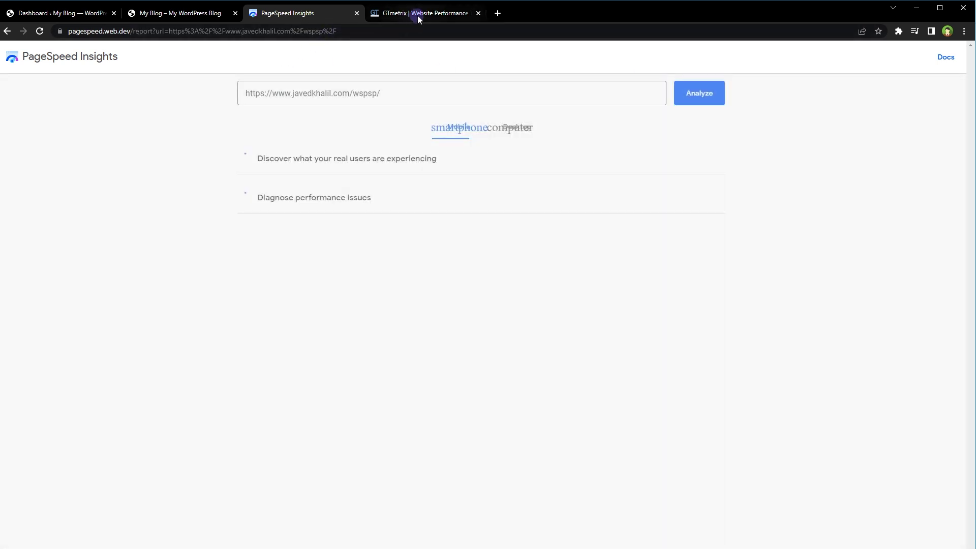
# Paste the blog's URL into GTmetrix and start a test, then check PageSpeed's mobile score of 71
pyautogui.click(417, 14)
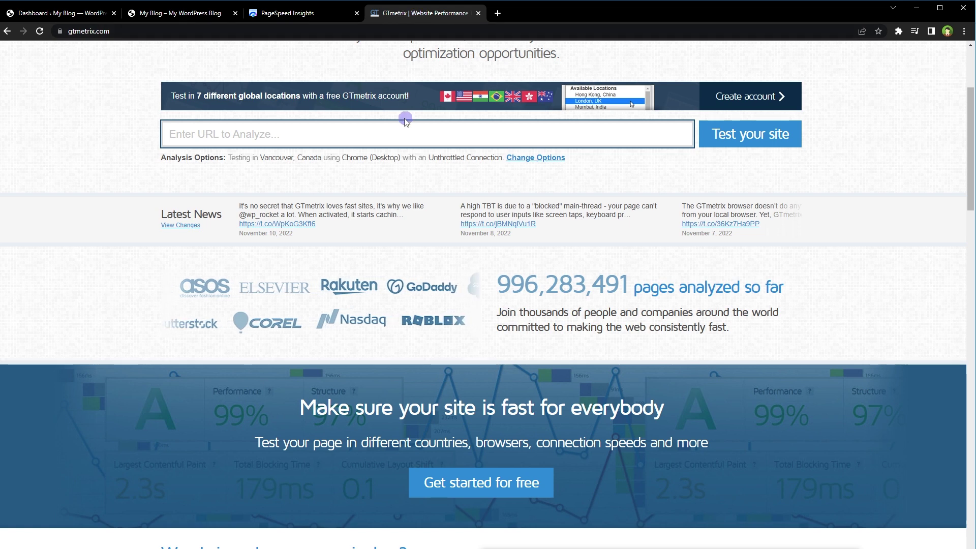
pyautogui.scroll(3, 383, 127)
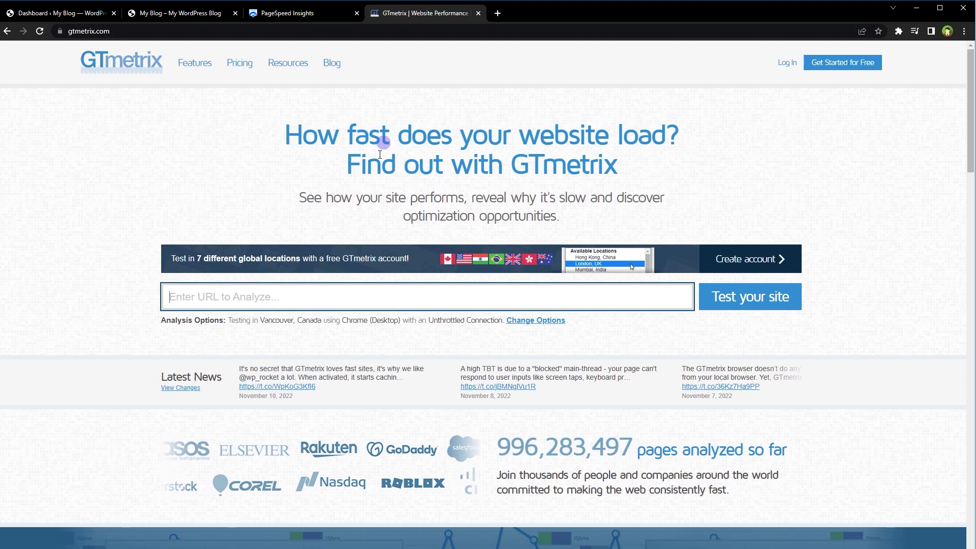
pyautogui.click(324, 301)
pyautogui.hotkey('ctrl', 'v')
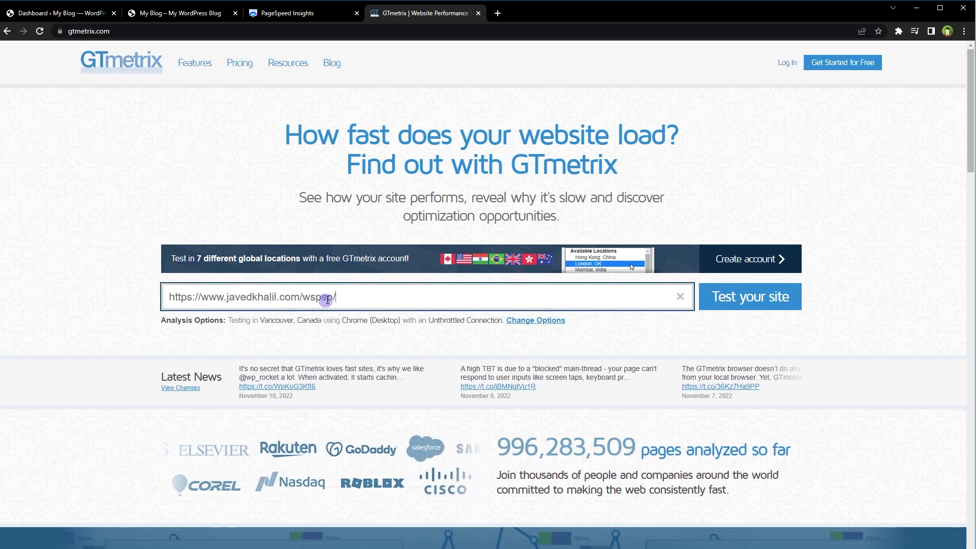
pyautogui.click(751, 305)
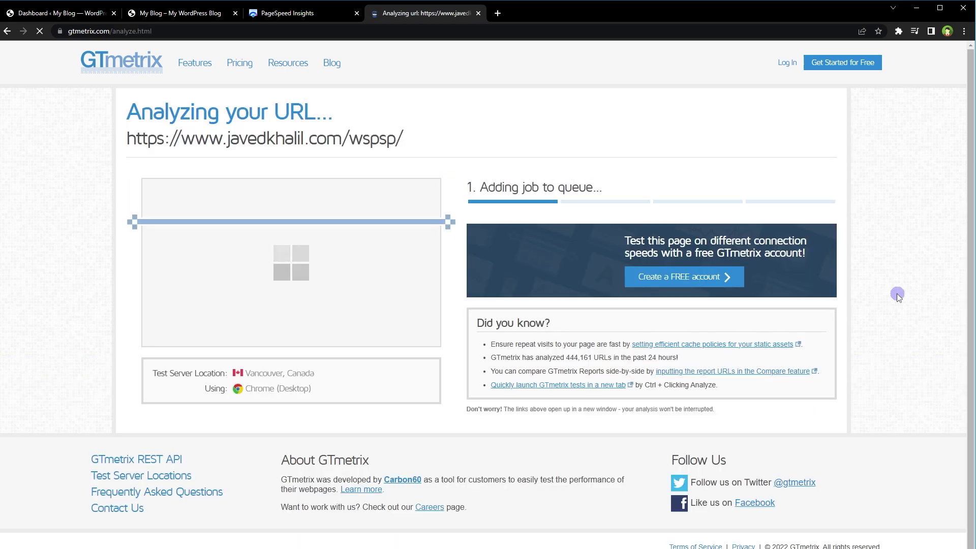
pyautogui.click(318, 16)
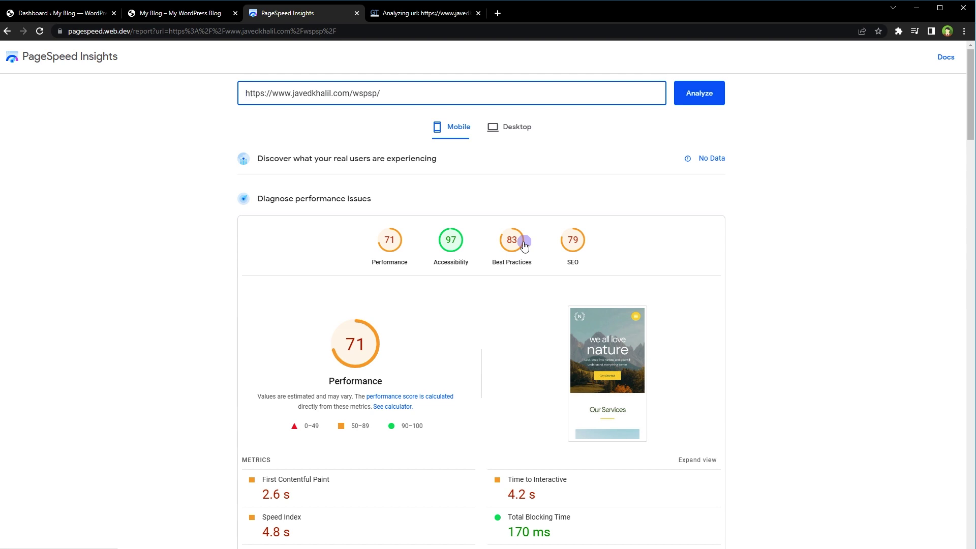
# View the desktop scores (95, 97, 100, 75), then bring up the finished GTmetrix report
pyautogui.click(514, 129)
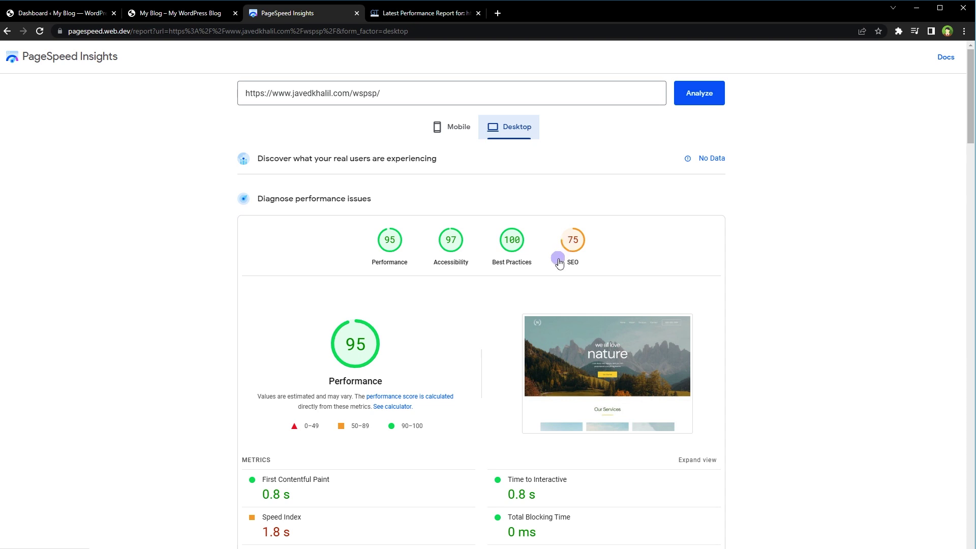
pyautogui.hotkey('ctrl', 'Tab')
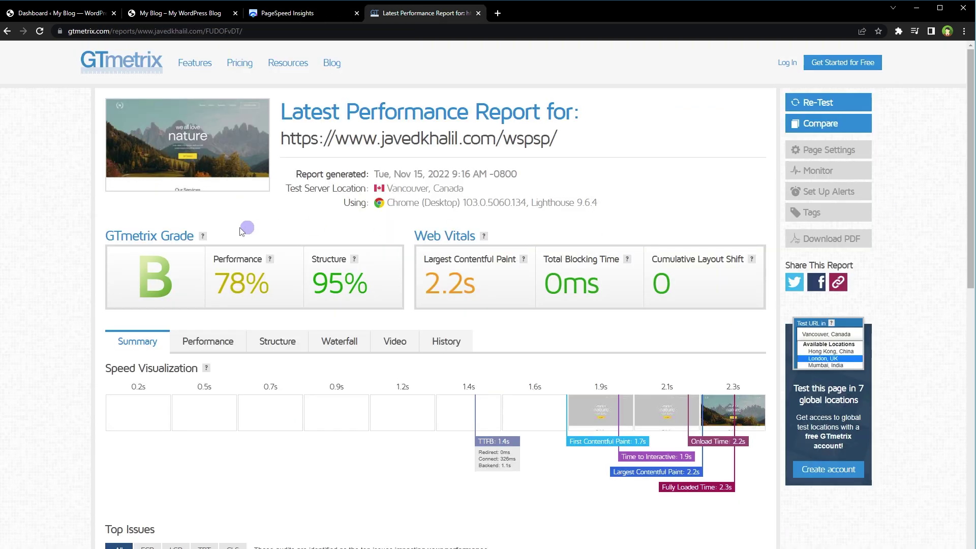
# Review GTmetrix's 78% Performance, 95% Structure and 2.2s Largest Contentful Paint figures
pyautogui.moveTo(212, 277); pyautogui.dragTo(355, 284)
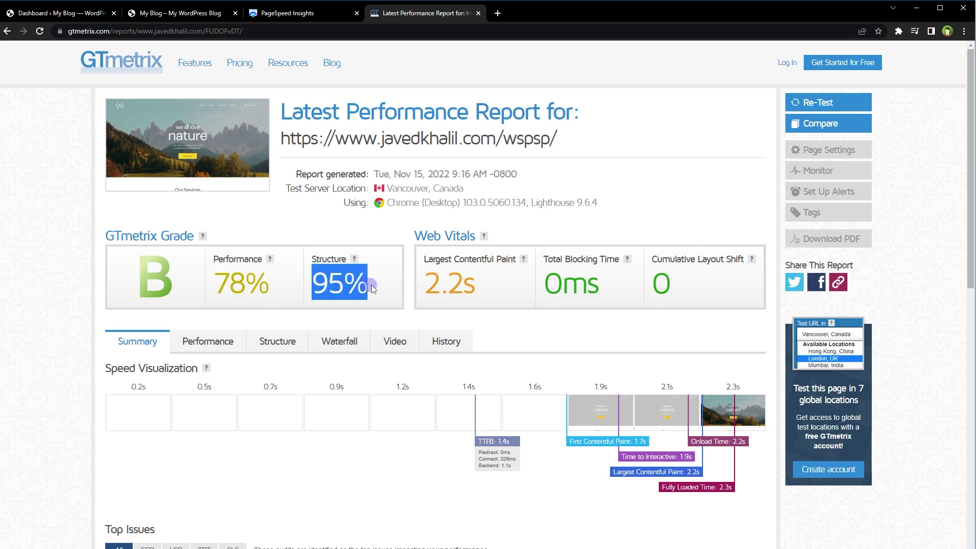
pyautogui.moveTo(425, 281); pyautogui.dragTo(472, 288)
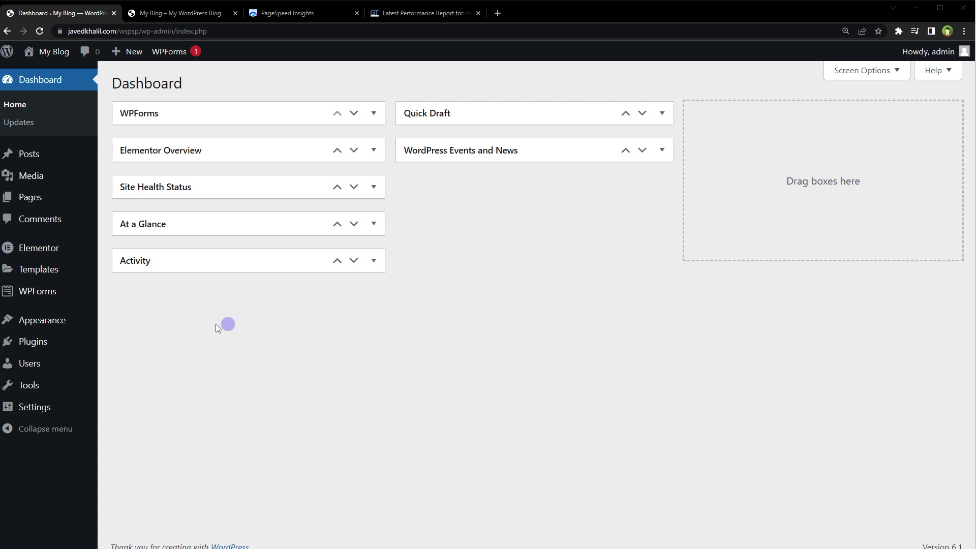
# Search for PageSpeed Ninja under Plugins > Add New, then install and activate it
pyautogui.moveTo(41, 347)
pyautogui.click(131, 370)
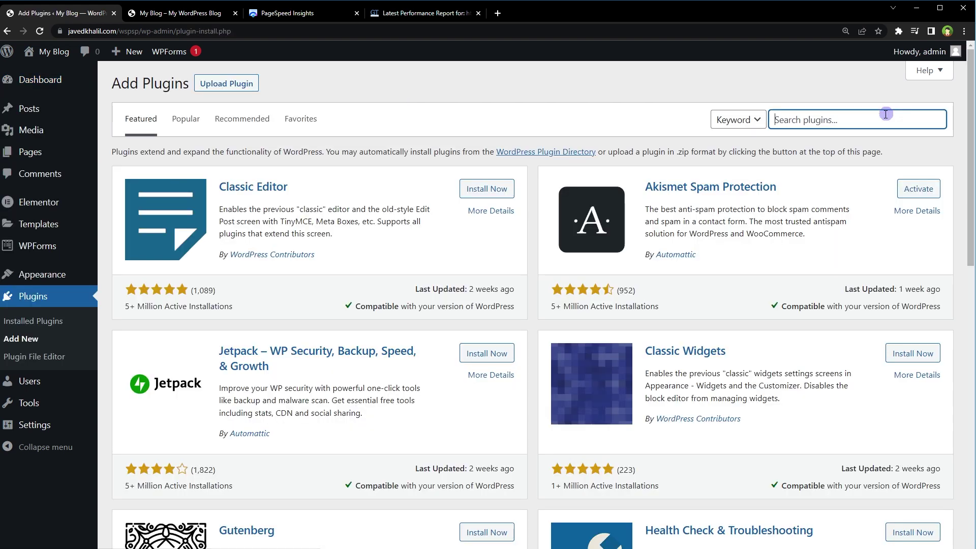
pyautogui.click(884, 115)
pyautogui.write('PageSpeed Ninja')
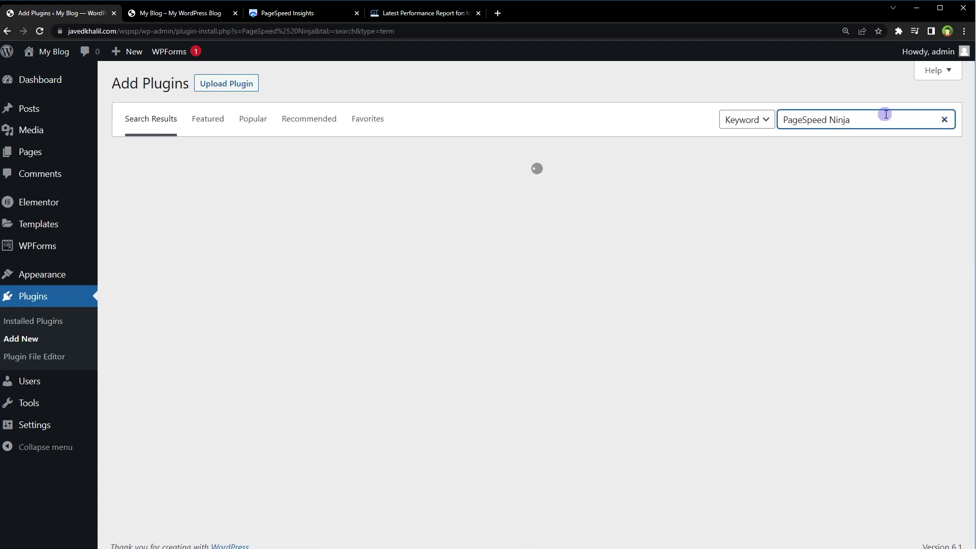
pyautogui.moveTo(311, 189); pyautogui.dragTo(217, 189)
pyautogui.click(478, 190)
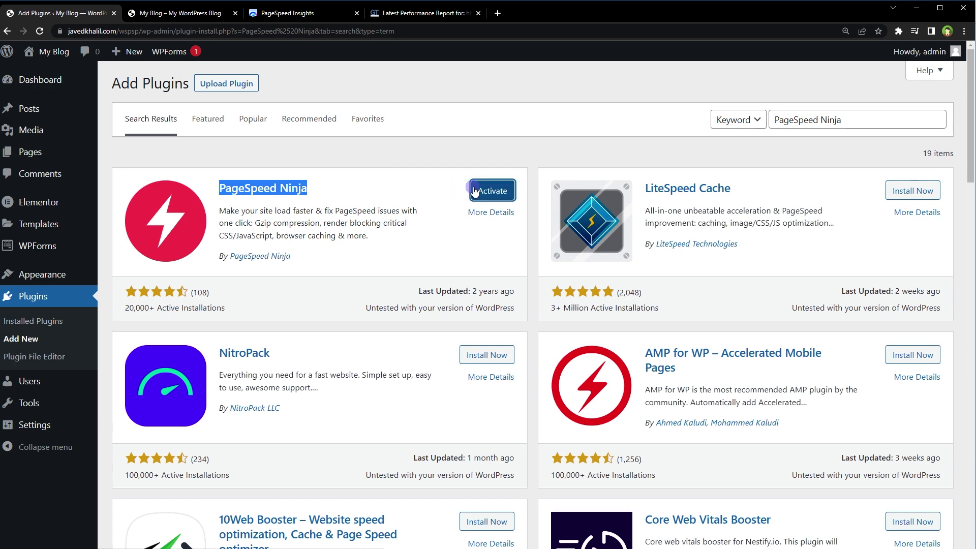
pyautogui.click(482, 191)
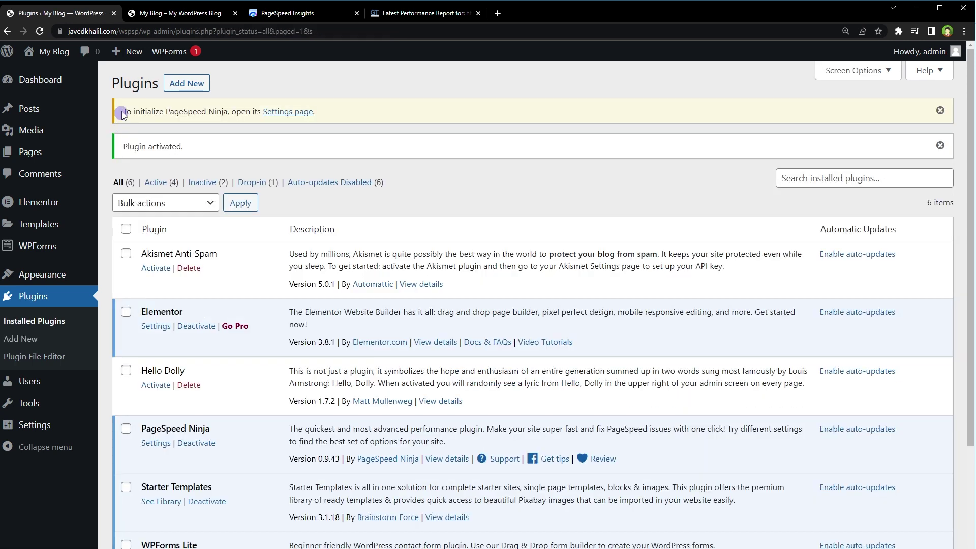
pyautogui.moveTo(122, 111); pyautogui.dragTo(261, 111)
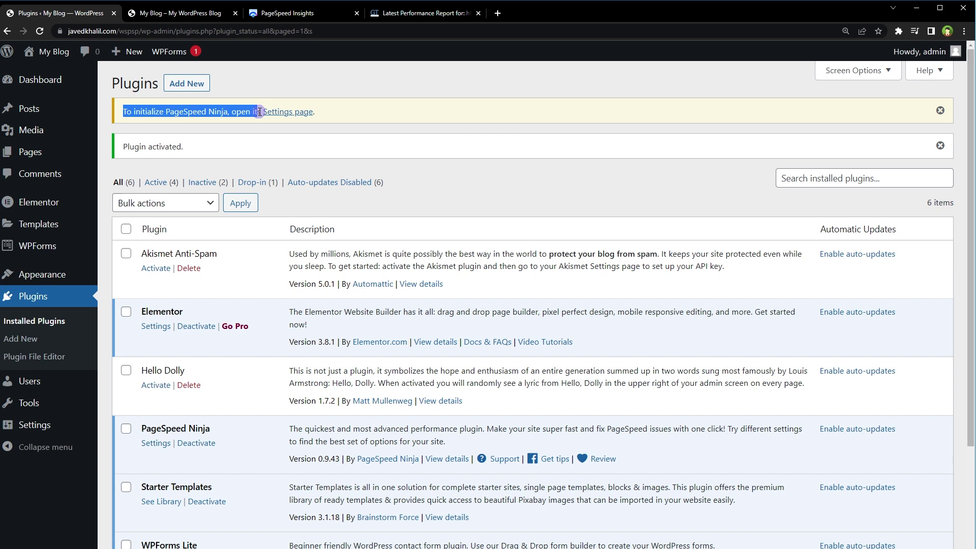
# Save PageSpeed Ninja's initial setup with the Compact preset and anonymous statistics turned off
pyautogui.click(288, 112)
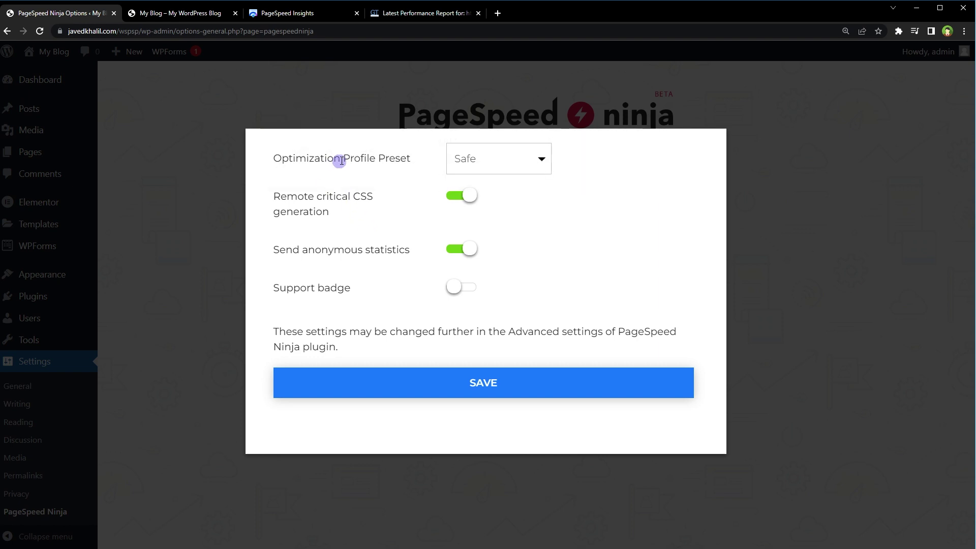
pyautogui.moveTo(348, 154); pyautogui.dragTo(412, 157)
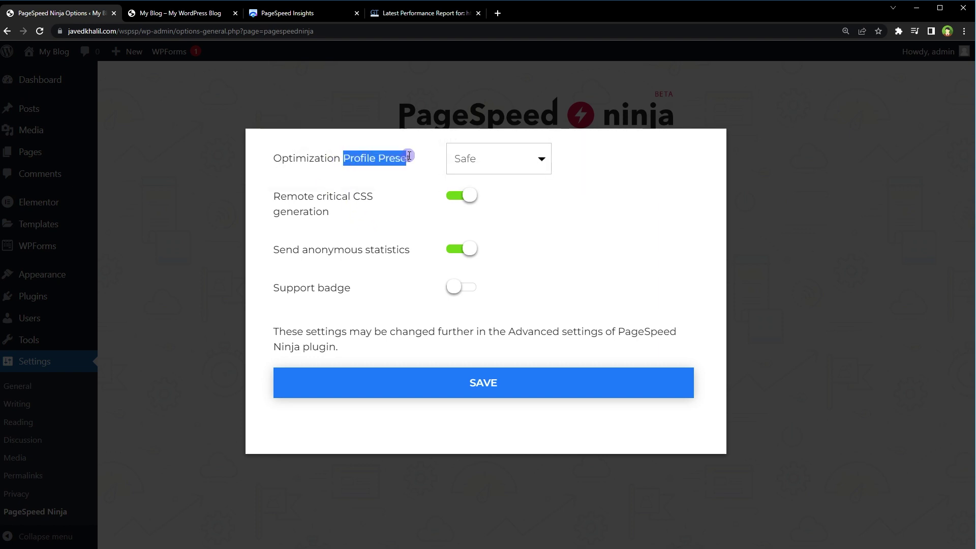
pyautogui.click(506, 159)
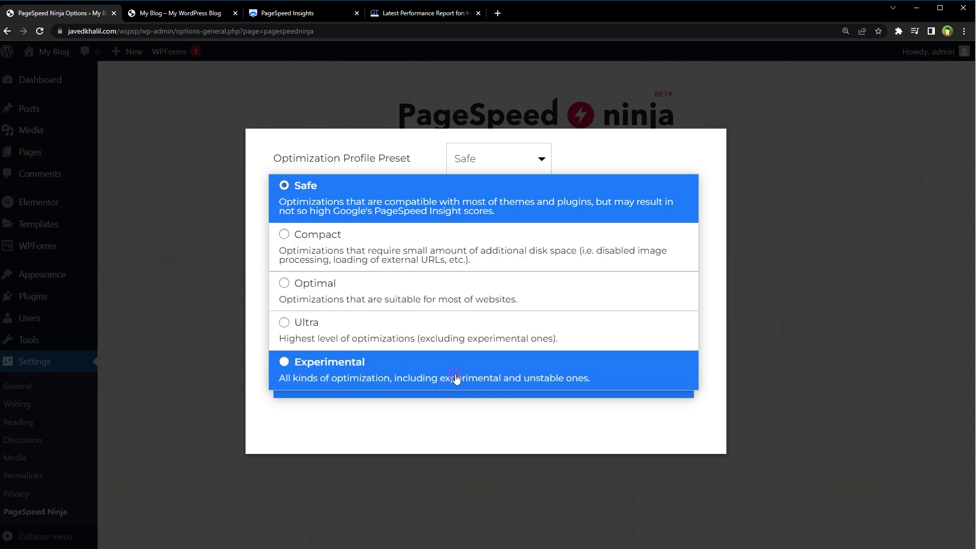
pyautogui.click(388, 257)
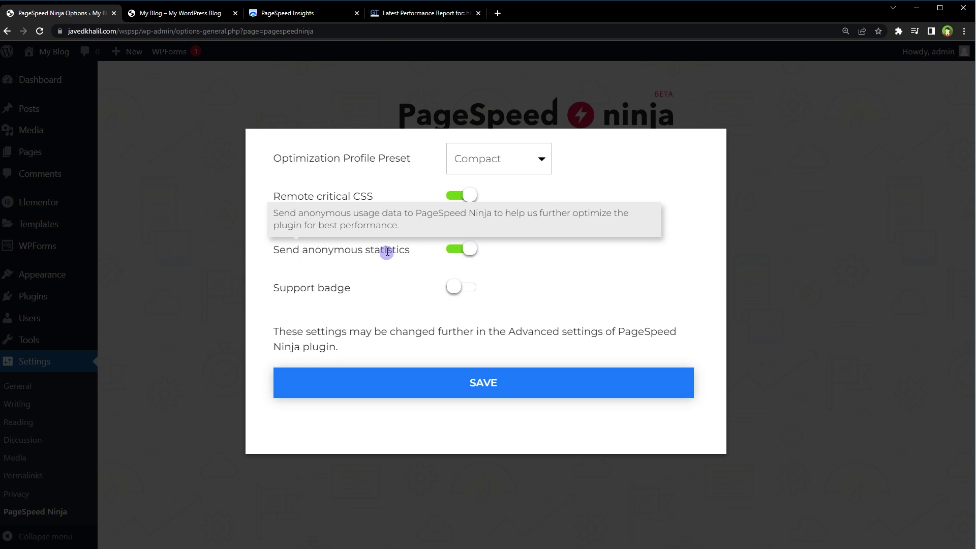
pyautogui.moveTo(270, 203); pyautogui.dragTo(338, 210)
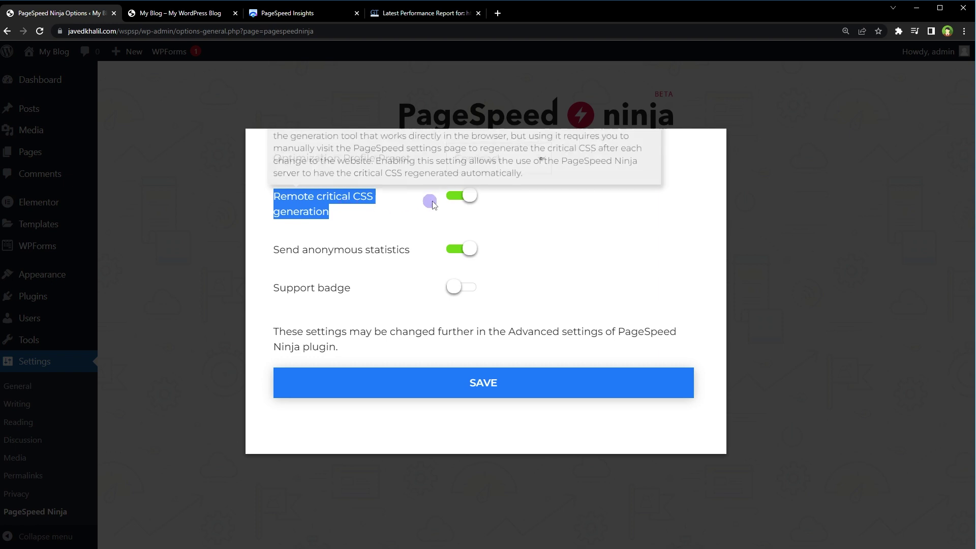
pyautogui.click(457, 258)
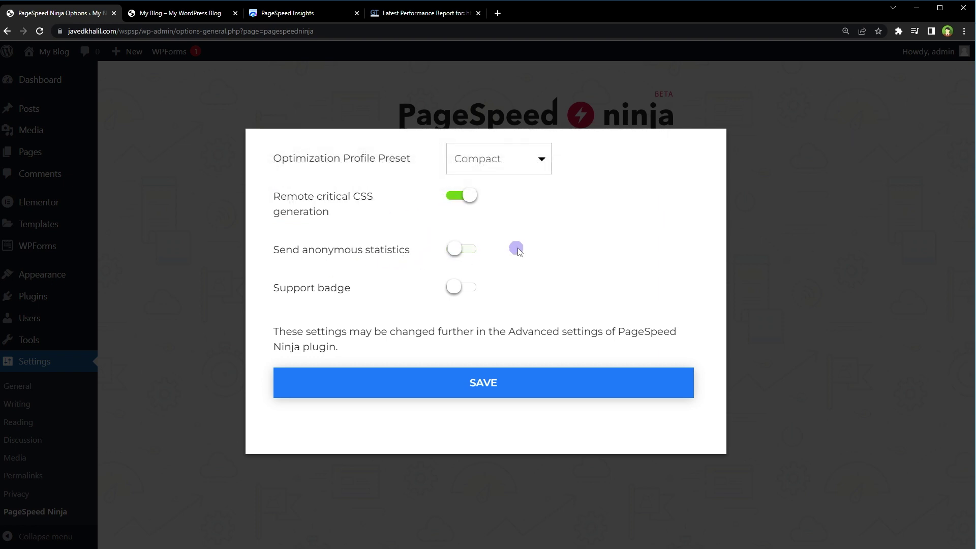
pyautogui.click(501, 383)
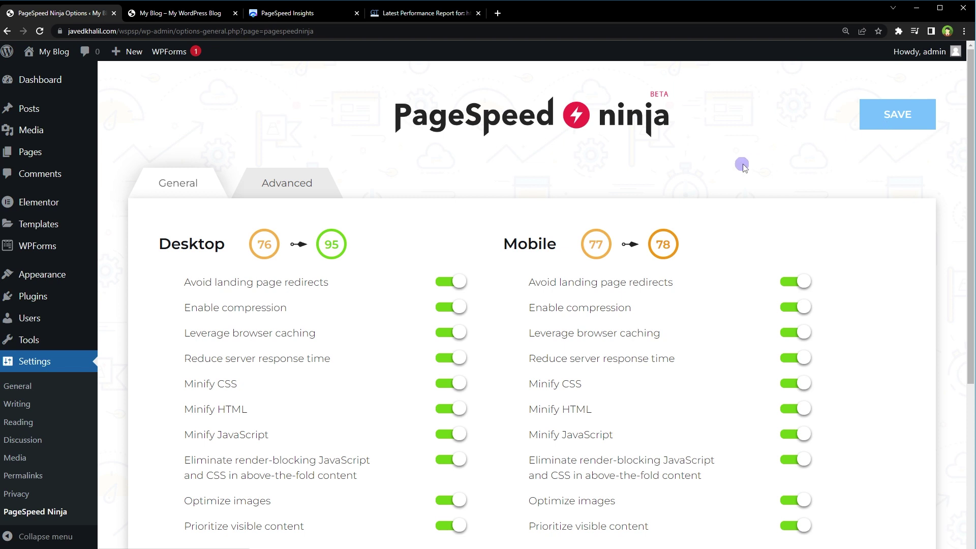
pyautogui.scroll(-2, 740, 162)
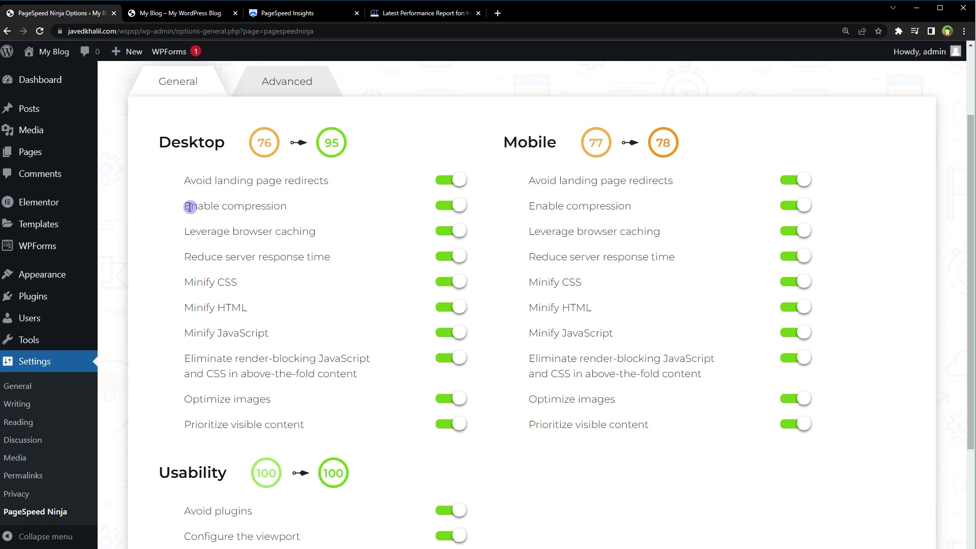
pyautogui.moveTo(184, 205); pyautogui.dragTo(299, 209)
pyautogui.moveTo(181, 230); pyautogui.dragTo(319, 231)
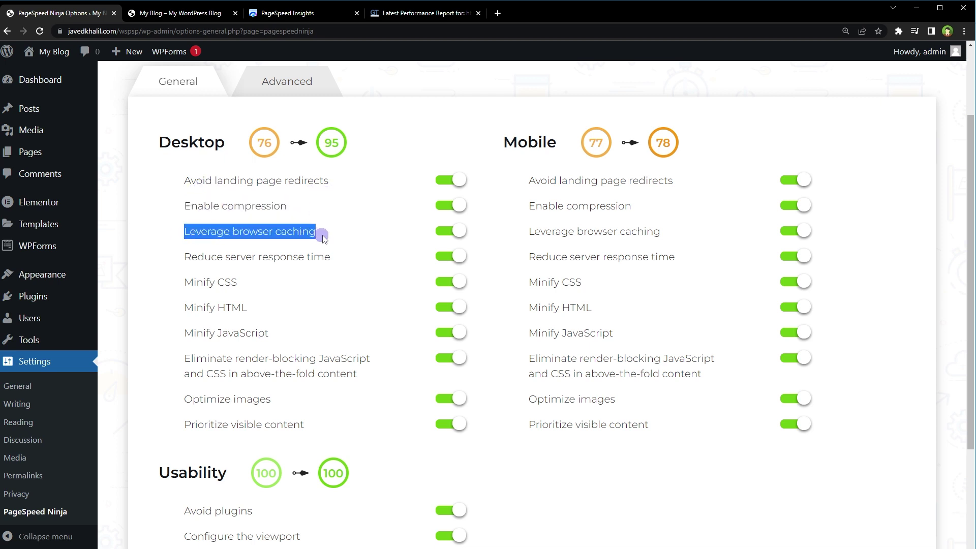
pyautogui.moveTo(169, 260); pyautogui.dragTo(361, 258)
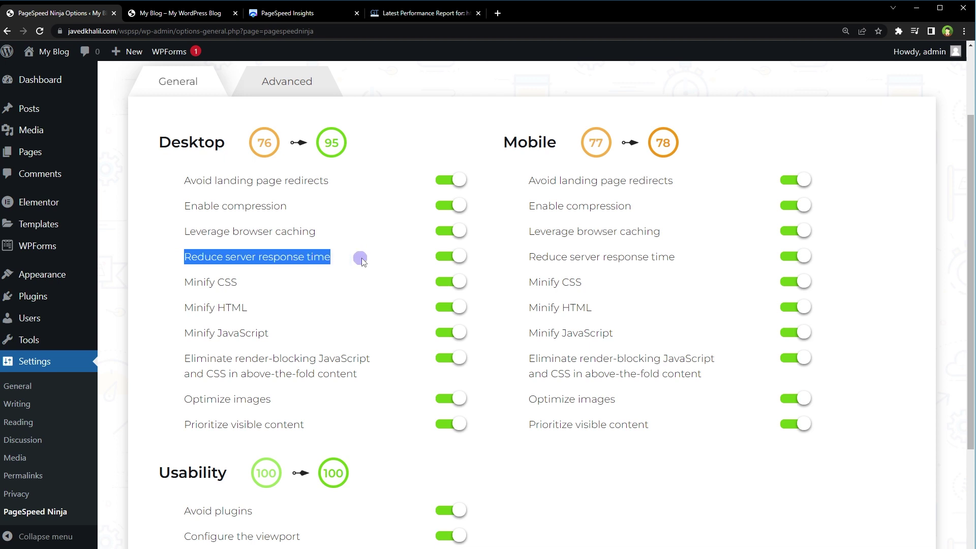
pyautogui.moveTo(188, 288); pyautogui.dragTo(246, 291)
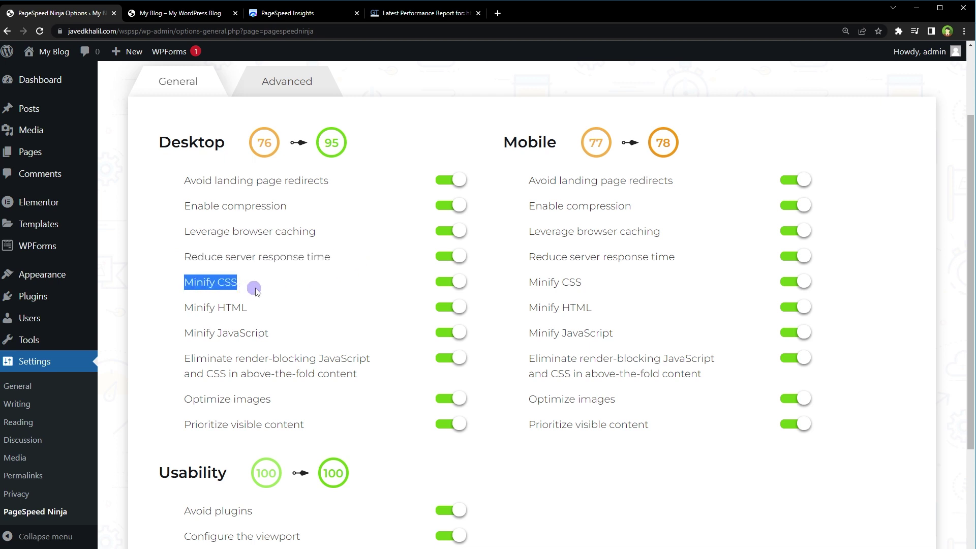
pyautogui.moveTo(179, 316); pyautogui.dragTo(280, 309)
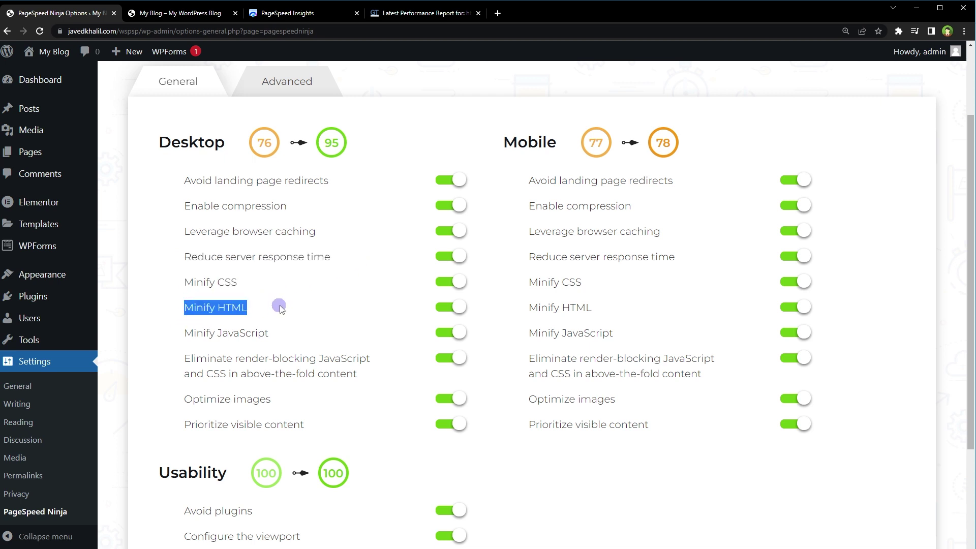
pyautogui.moveTo(180, 334); pyautogui.dragTo(311, 329)
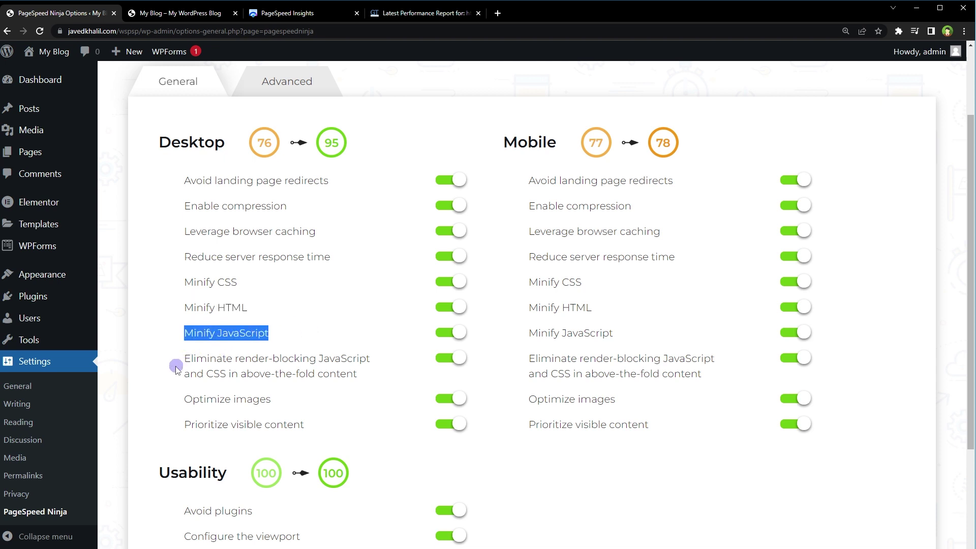
pyautogui.moveTo(175, 363); pyautogui.dragTo(369, 374)
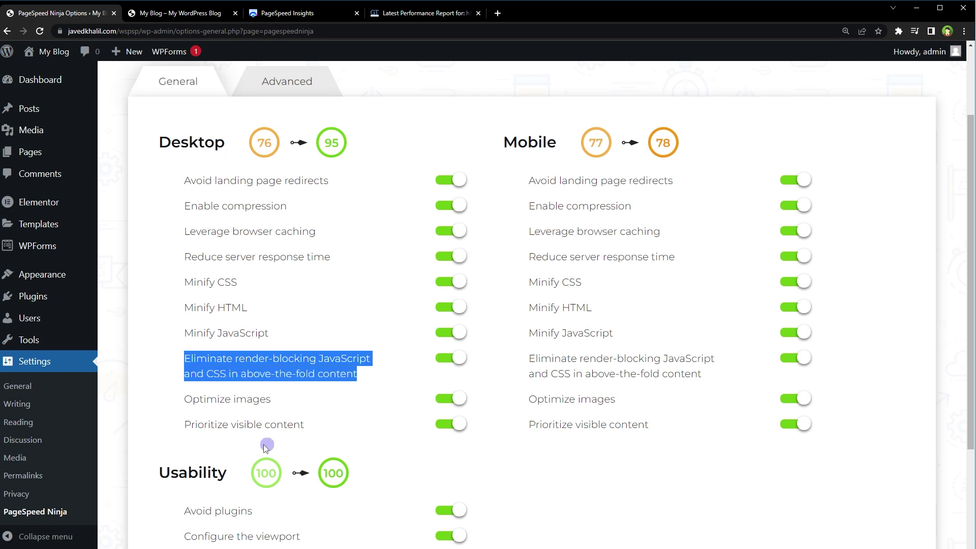
pyautogui.moveTo(178, 405); pyautogui.dragTo(278, 402)
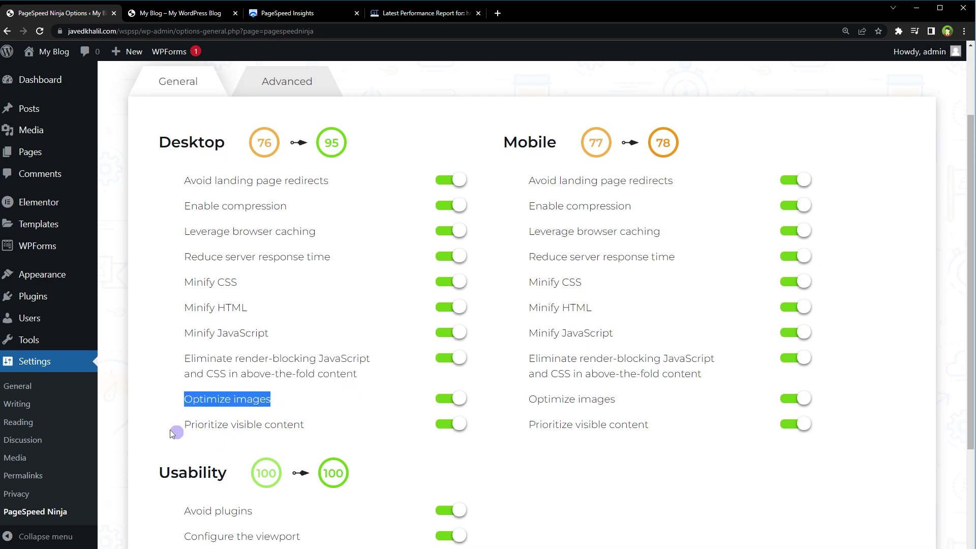
pyautogui.moveTo(182, 427); pyautogui.dragTo(392, 429)
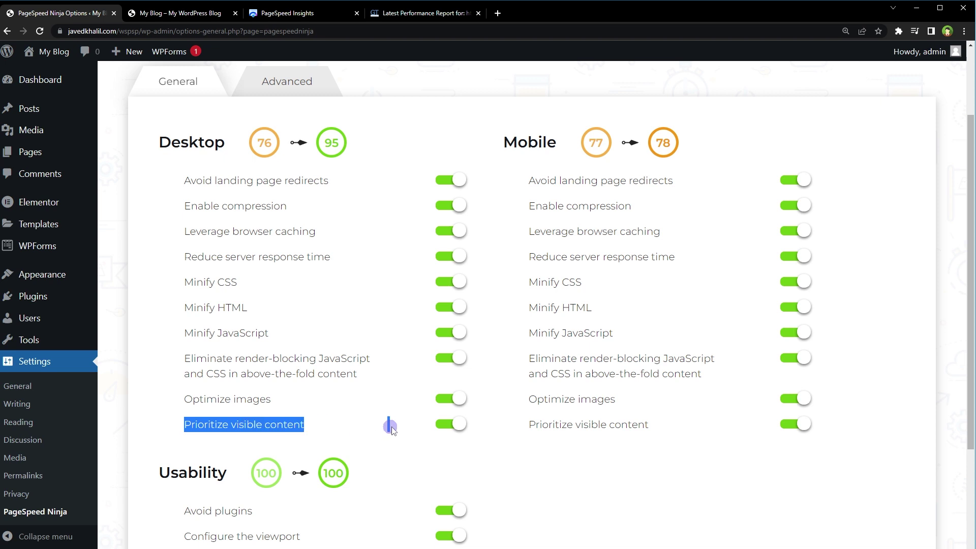
pyautogui.scroll(-3, 367, 437)
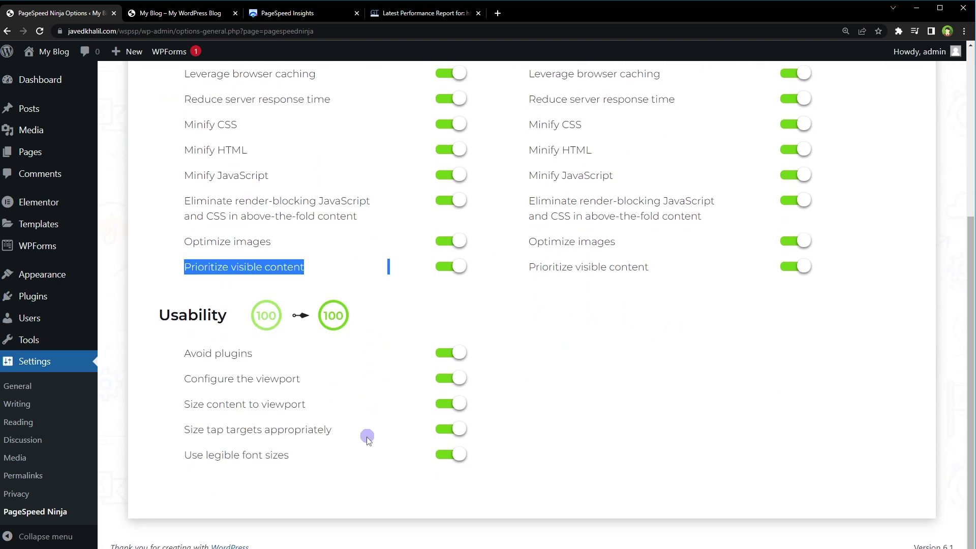
pyautogui.click(169, 366)
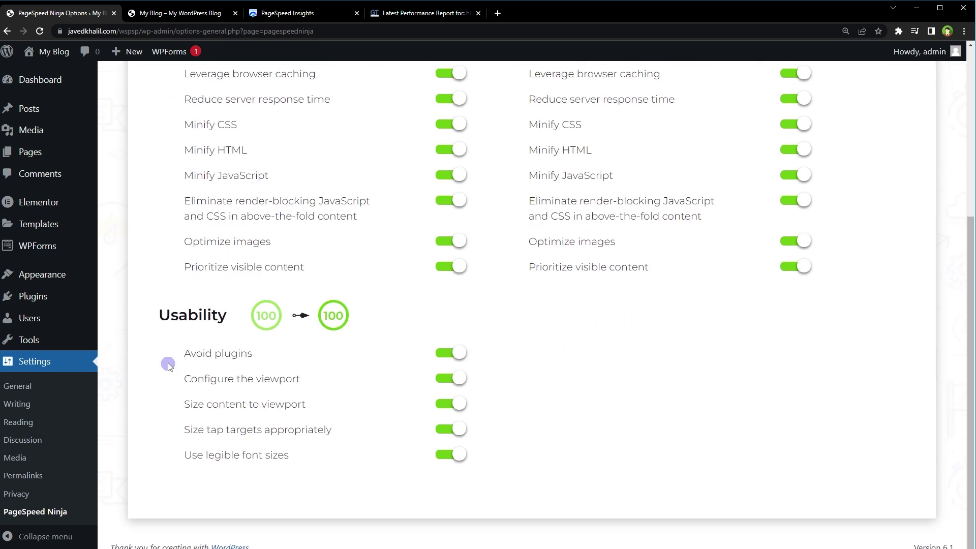
pyautogui.moveTo(169, 366); pyautogui.dragTo(332, 451)
pyautogui.scroll(5, 901, 313)
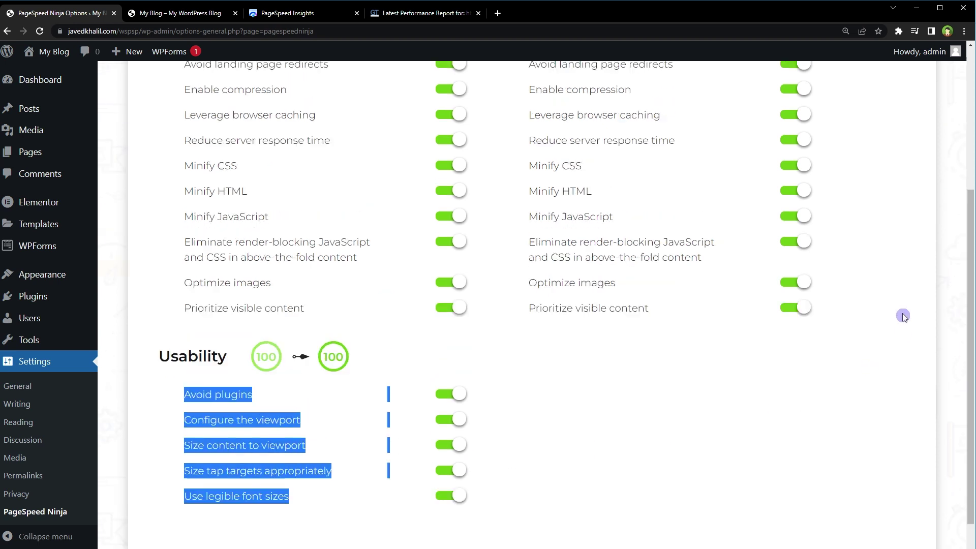
# Open PageSpeed Ninja's Advanced tab and collapse, then re-expand, the General section
pyautogui.click(300, 188)
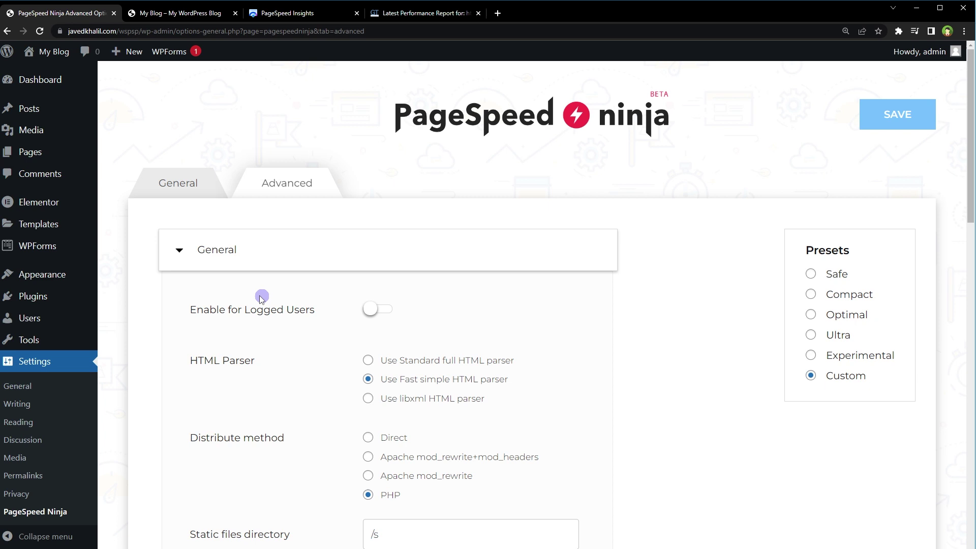
pyautogui.click(180, 251)
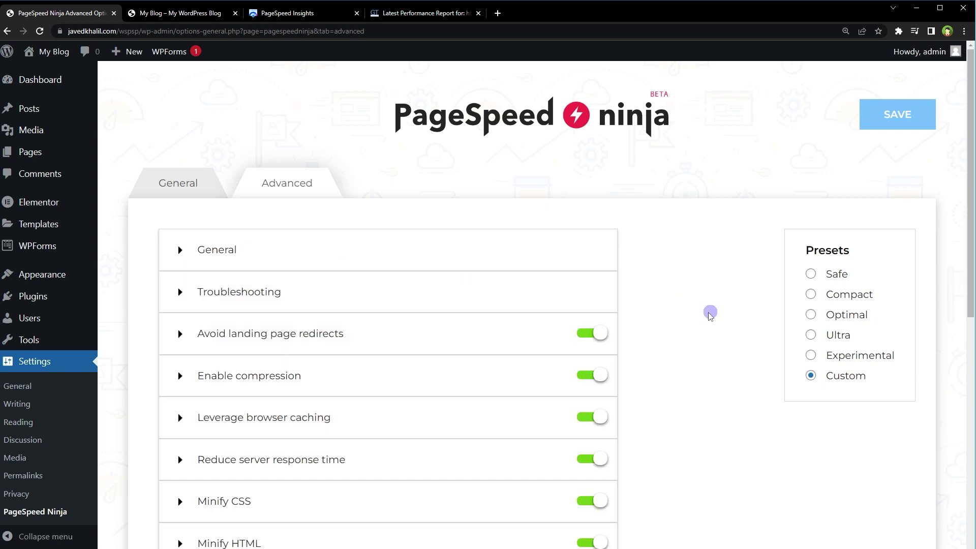
pyautogui.scroll(-9, 710, 314)
pyautogui.scroll(6, 704, 327)
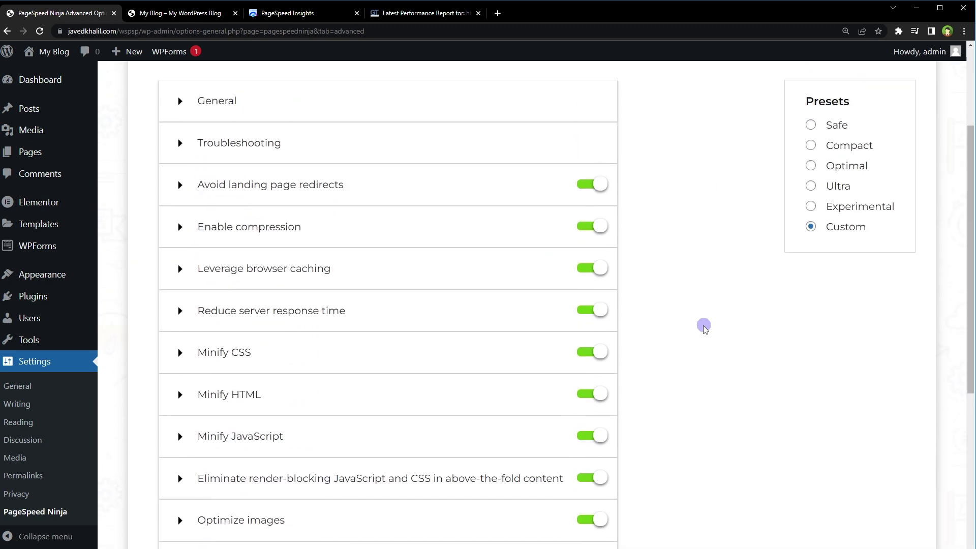
pyautogui.scroll(3, 704, 327)
pyautogui.click(390, 249)
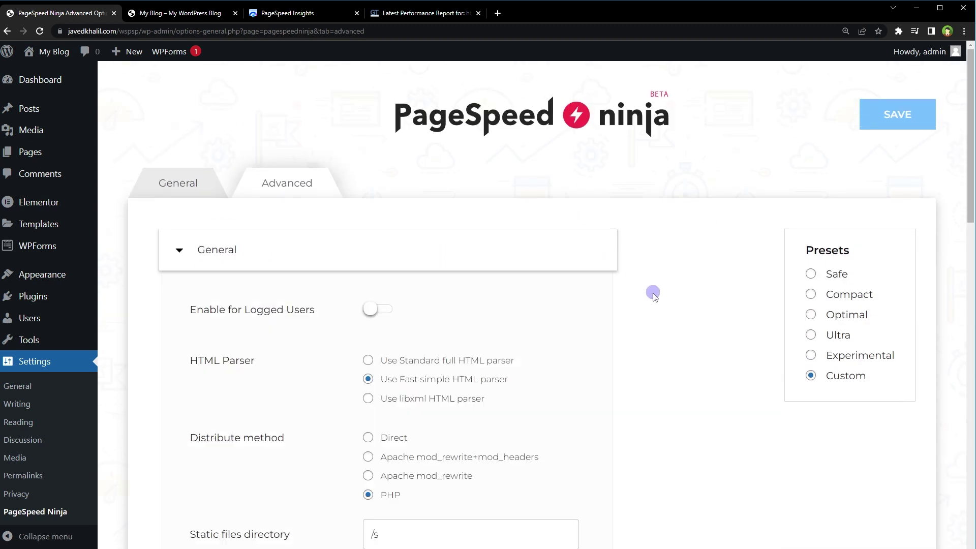
pyautogui.scroll(-3, 690, 323)
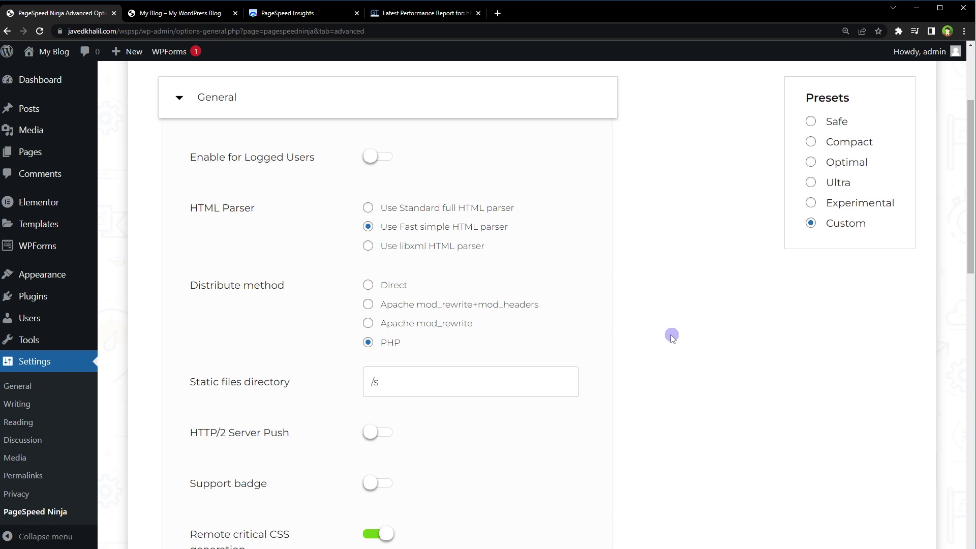
pyautogui.scroll(-8, 656, 344)
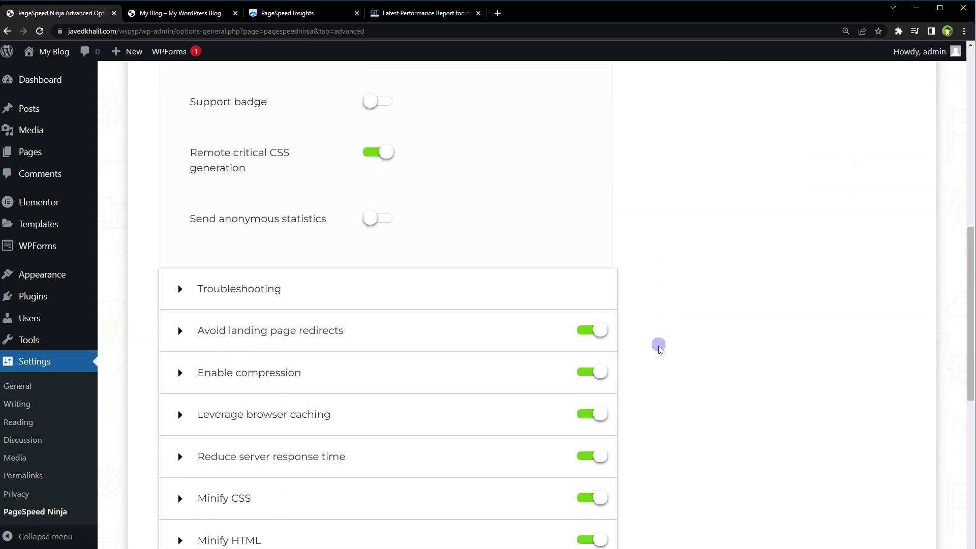
# Expand the Troubleshooting section and the Enable compression sub-options to review them
pyautogui.click(456, 265)
pyautogui.scroll(-5, 670, 286)
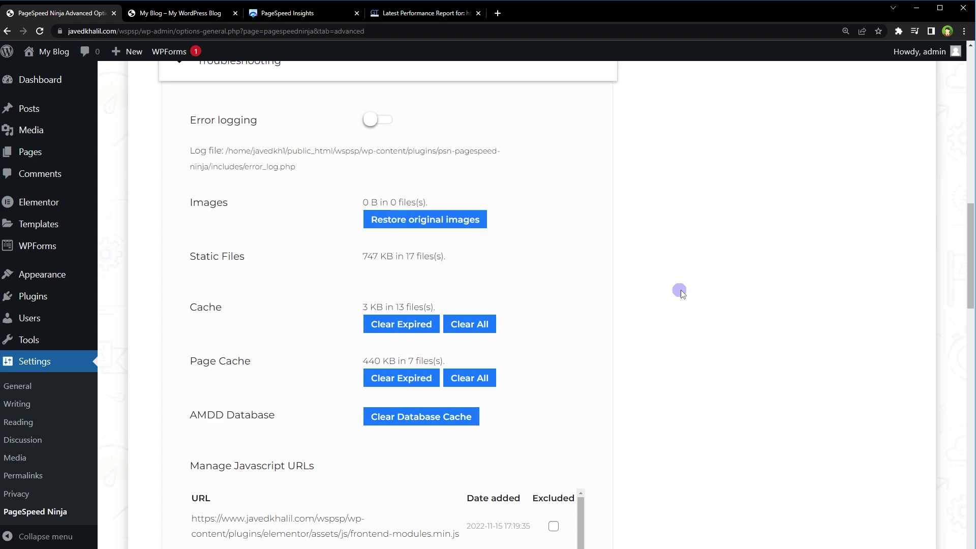
pyautogui.scroll(-15, 661, 315)
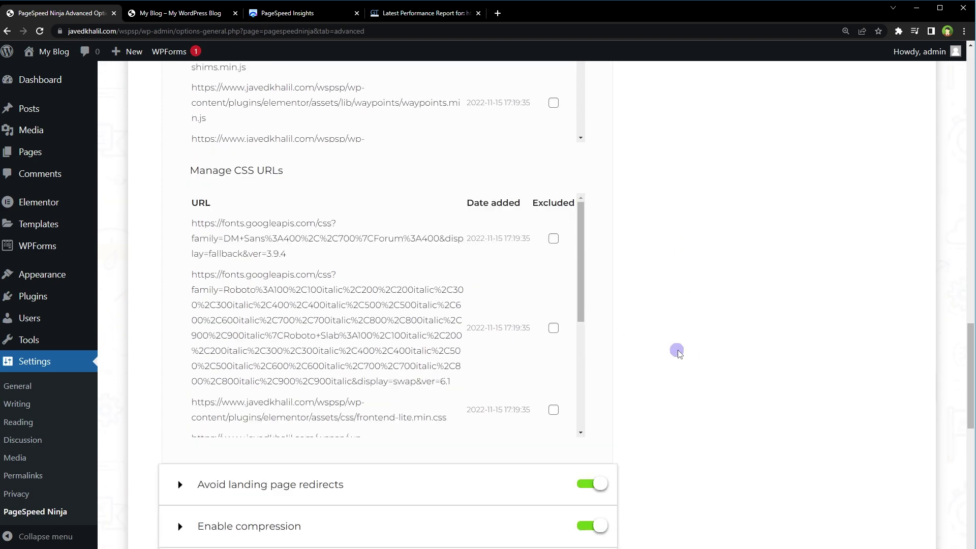
pyautogui.click(402, 212)
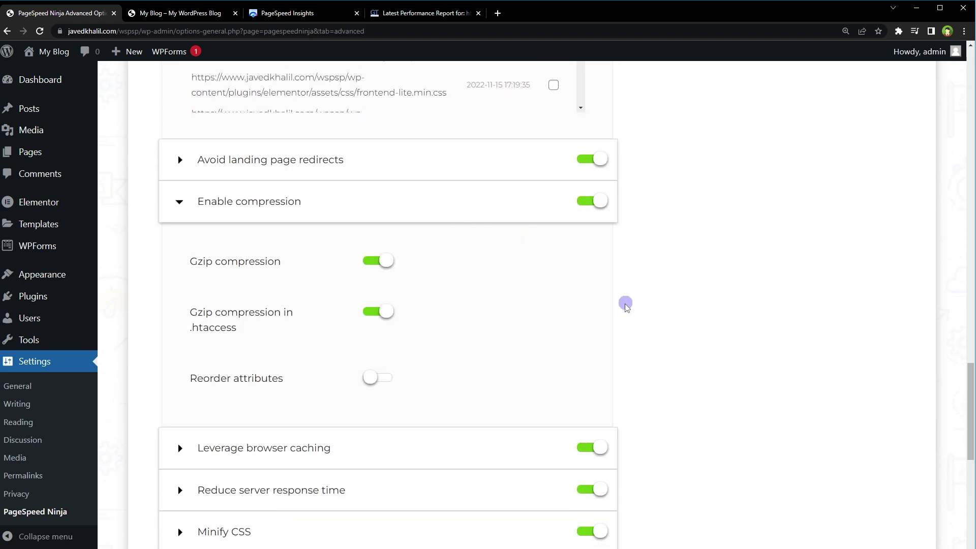
pyautogui.scroll(20, 625, 305)
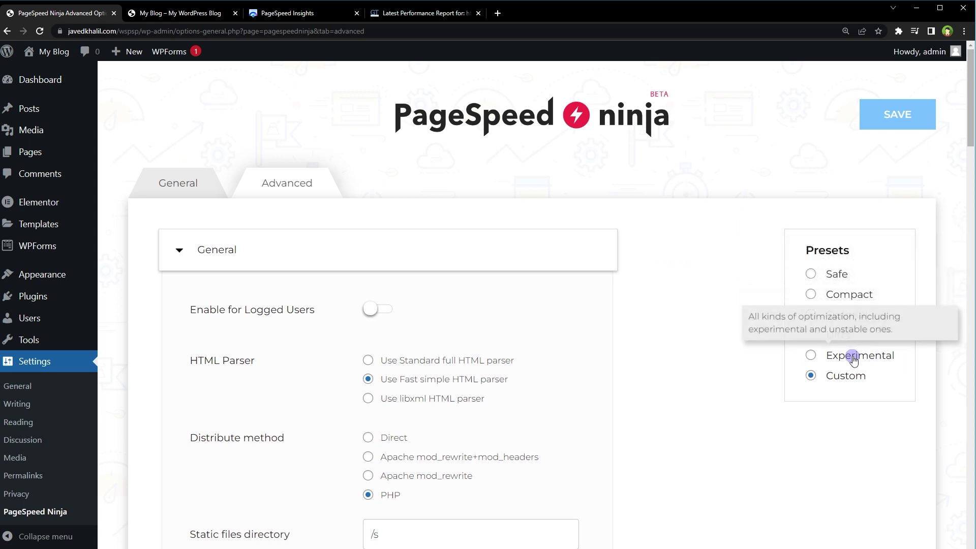
# Save PageSpeed Ninja with the Compact preset, then save again with the Optimal preset
pyautogui.click(809, 293)
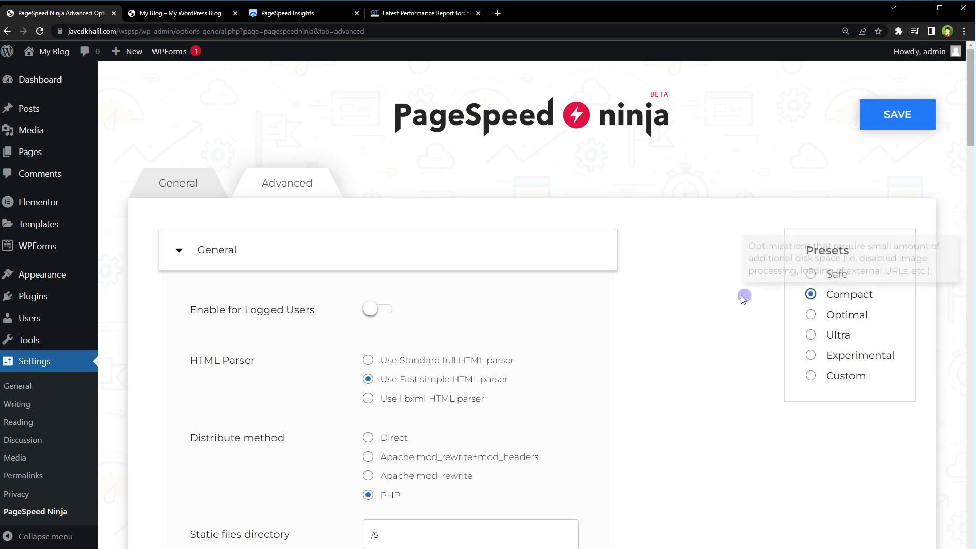
pyautogui.click(897, 114)
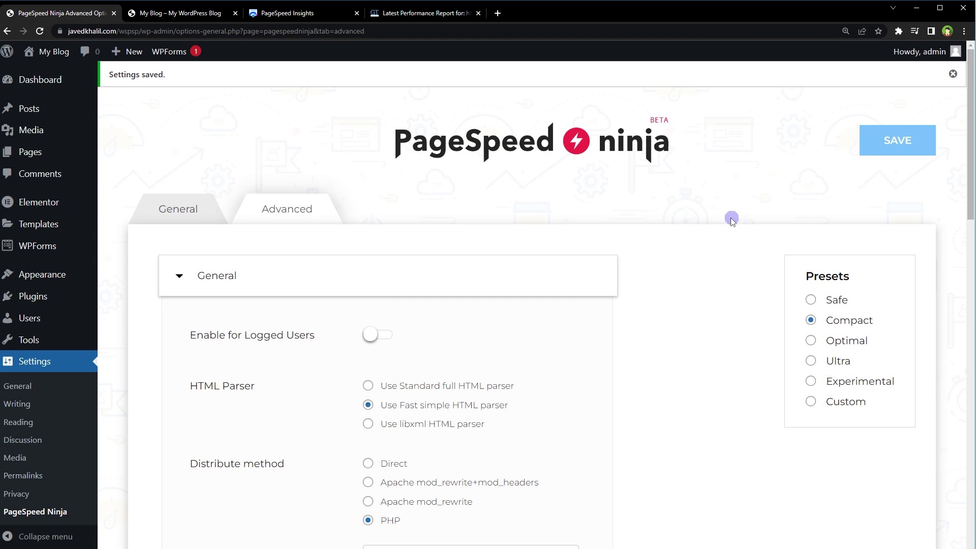
pyautogui.click(810, 340)
pyautogui.click(894, 145)
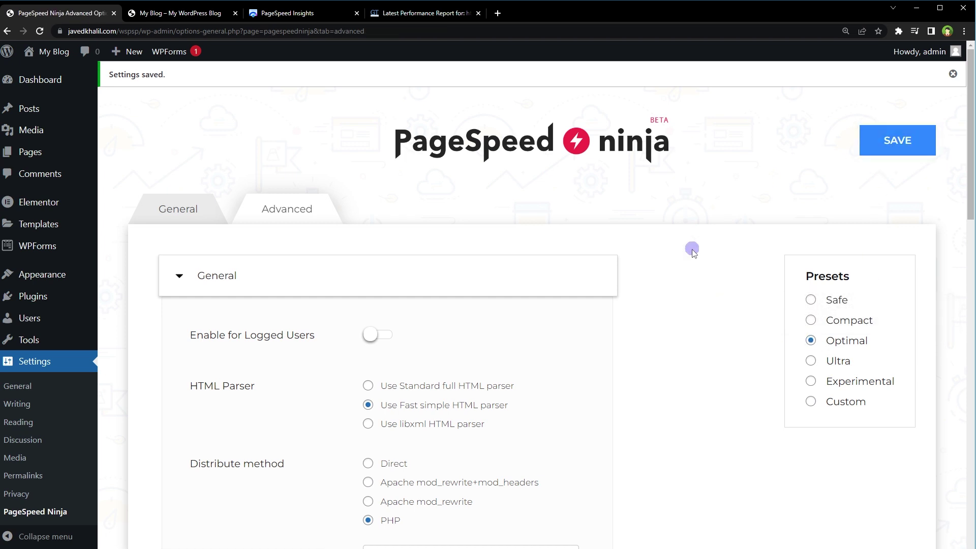
# Reload the blog's homepage with F5 and scroll down to the footer and back up
pyautogui.click(189, 14)
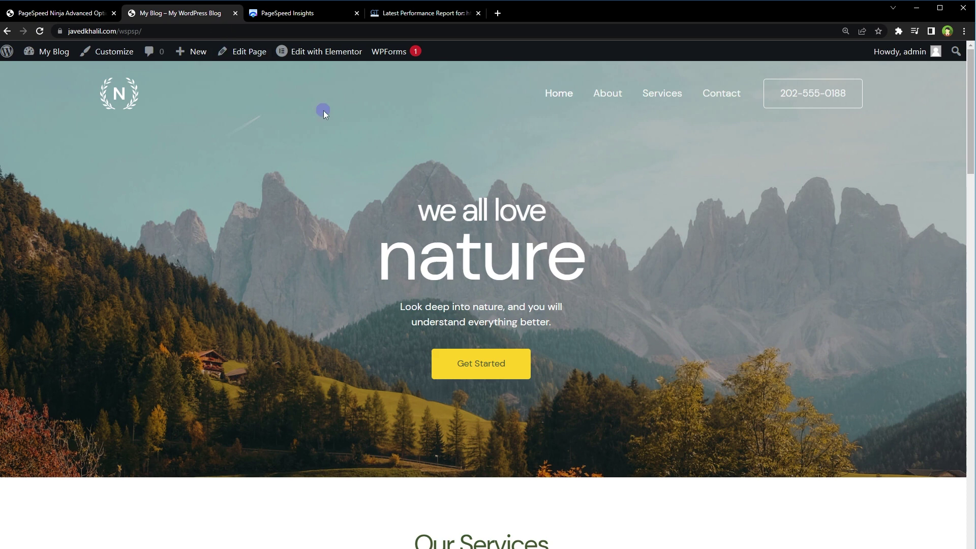
pyautogui.press('F5')
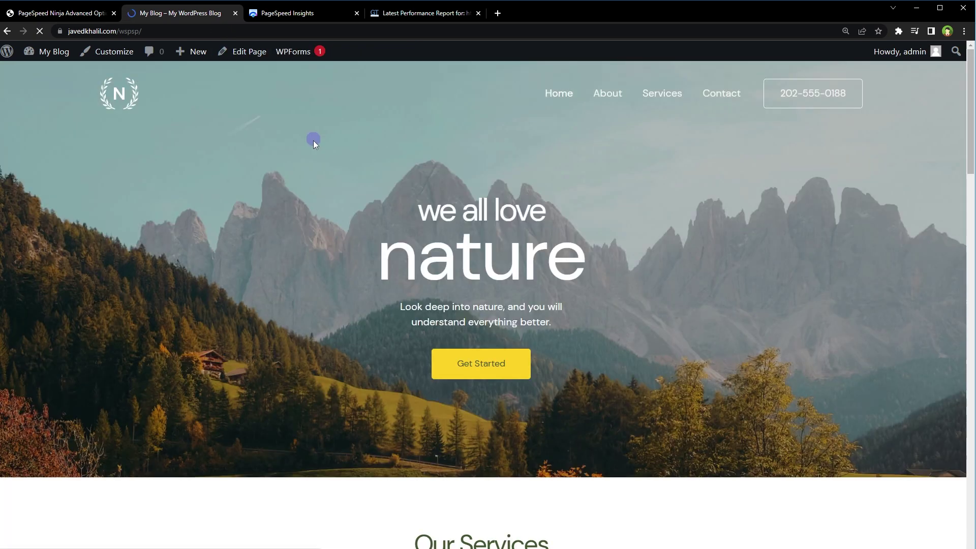
pyautogui.scroll(-1, 313, 142)
pyautogui.scroll(-20, 314, 144)
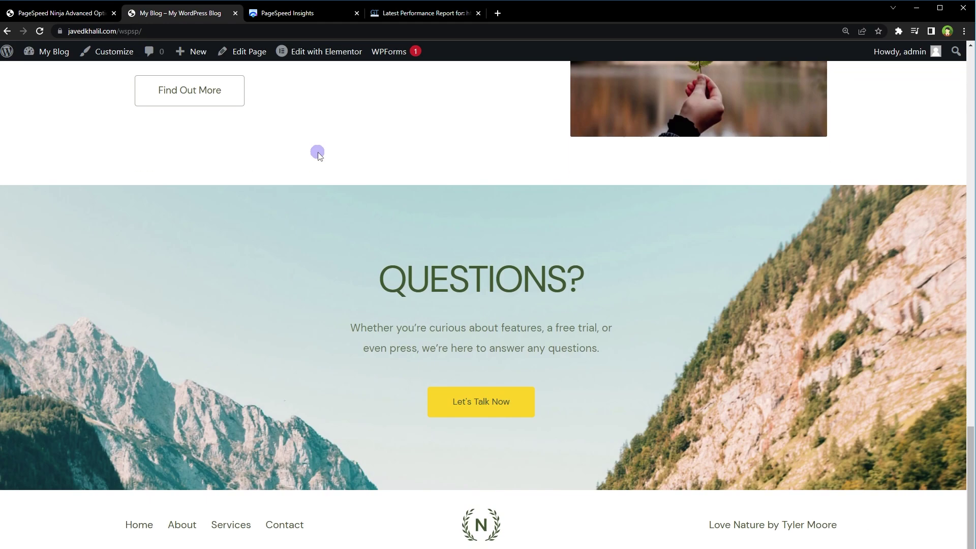
pyautogui.scroll(20, 319, 153)
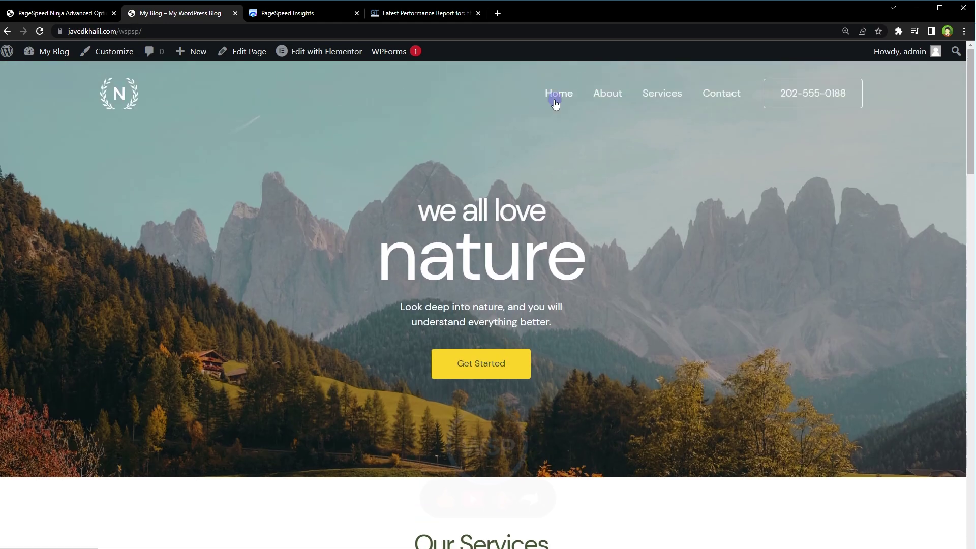
pyautogui.click(307, 15)
# Re-run the PageSpeed Insights analysis and start a new GTmetrix test of the site
pyautogui.click(405, 16)
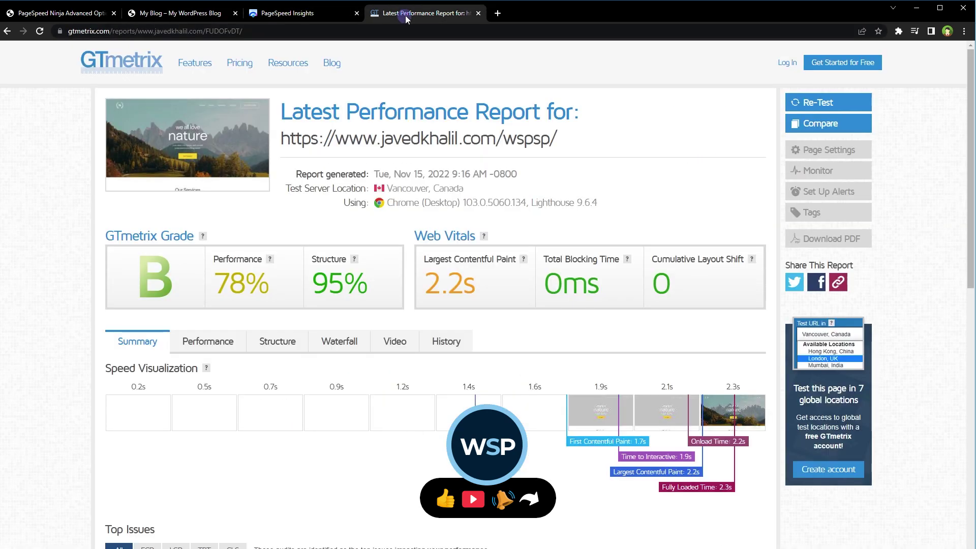
pyautogui.click(300, 13)
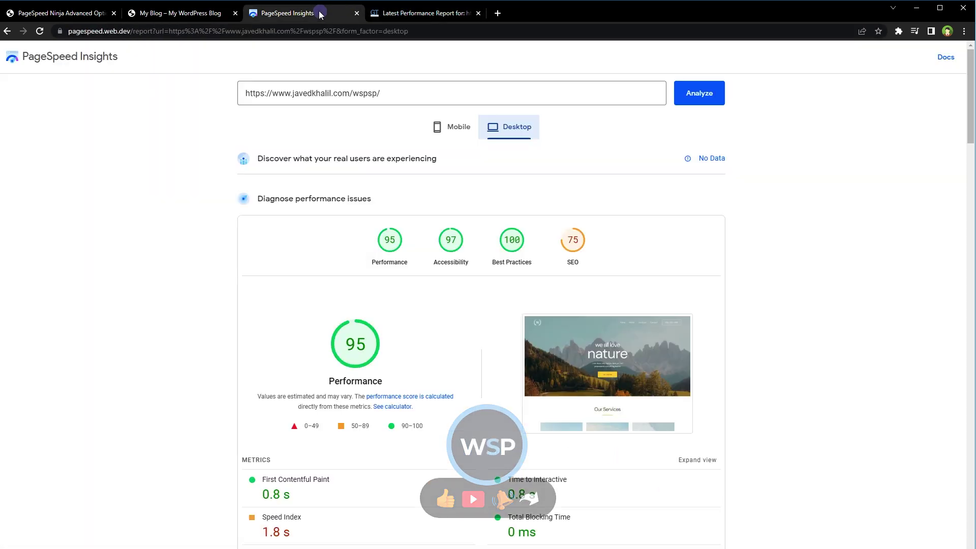
pyautogui.click(707, 99)
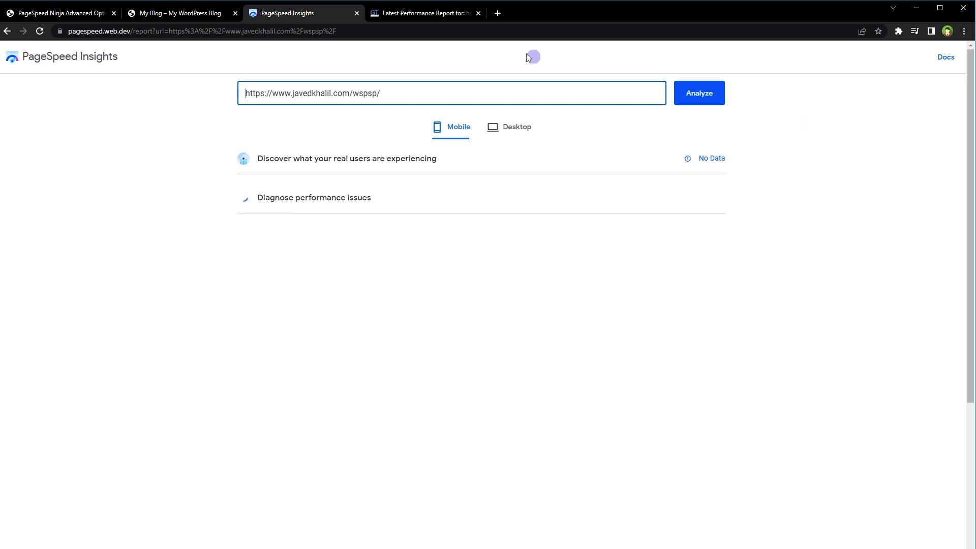
pyautogui.click(402, 14)
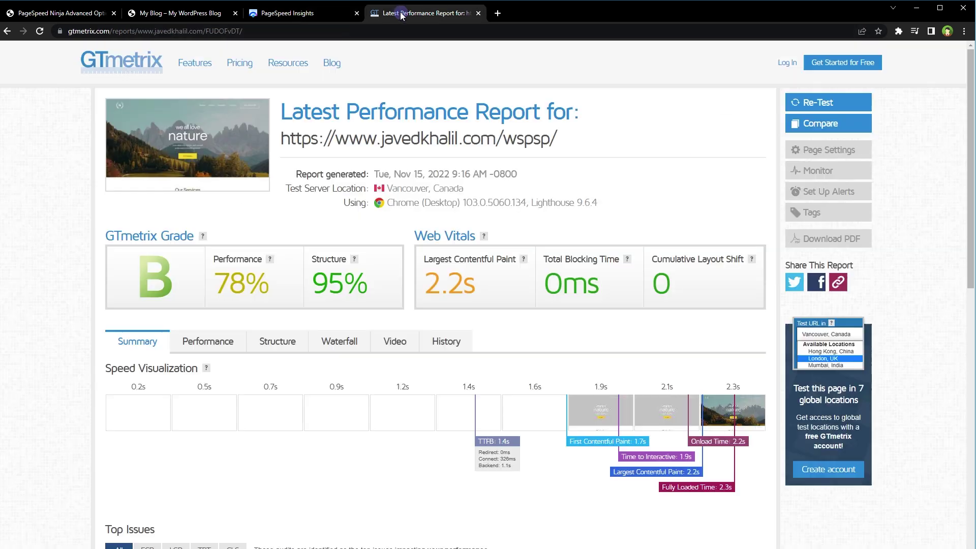
pyautogui.click(813, 103)
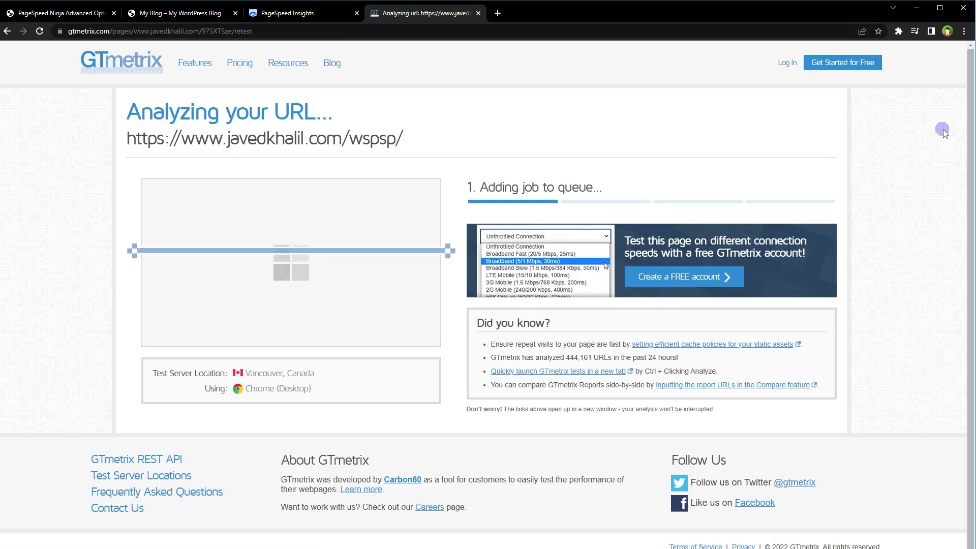
# View the desktop PageSpeed scores: 93 Performance, 97 Accessibility, 100 Best Practices, 75 SEO
pyautogui.click(268, 15)
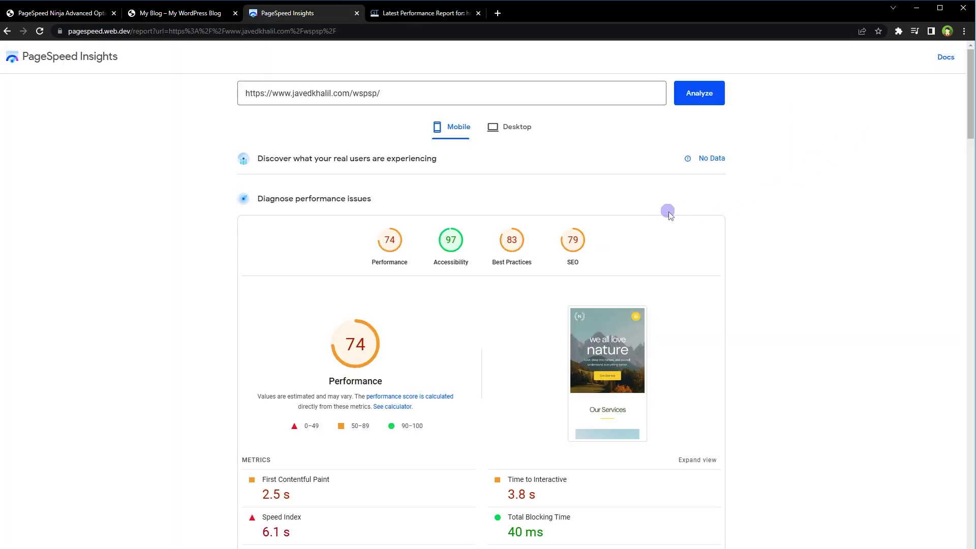
pyautogui.moveTo(376, 245); pyautogui.dragTo(460, 241)
pyautogui.click(529, 129)
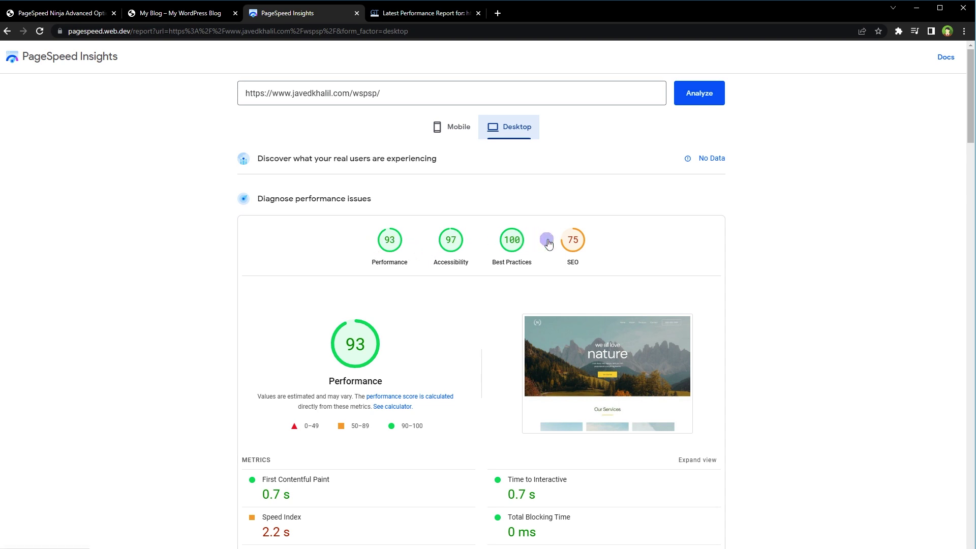
pyautogui.click(818, 272)
pyautogui.scroll(-5, 819, 272)
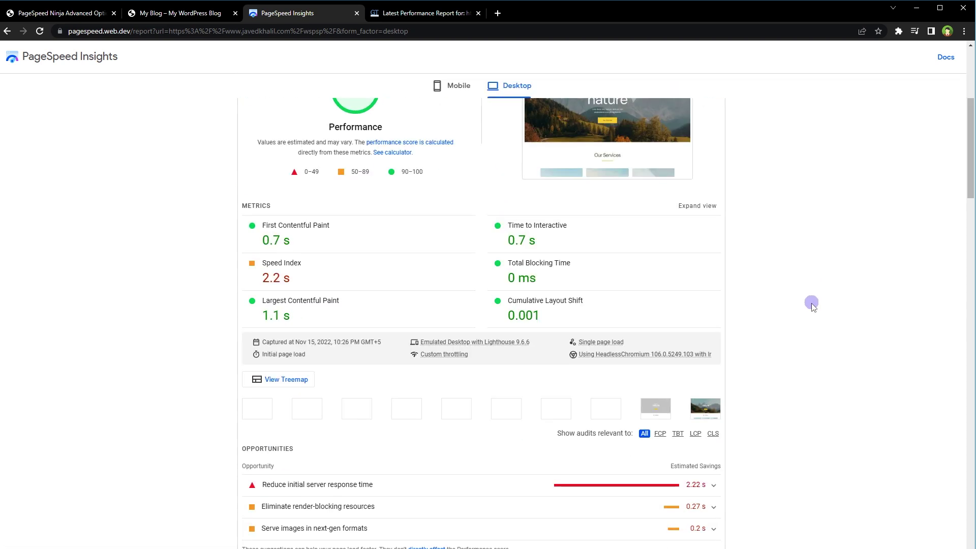
pyautogui.scroll(5, 812, 305)
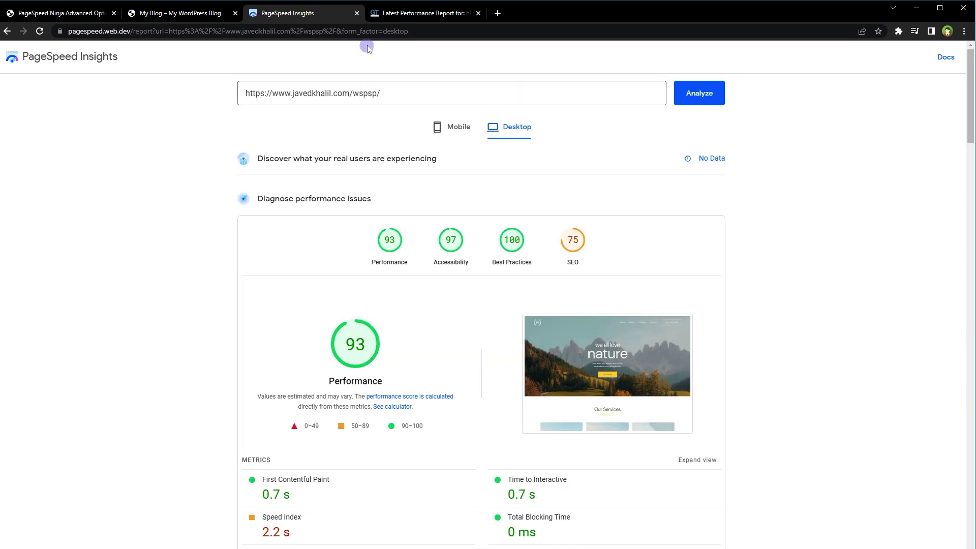
pyautogui.click(391, 14)
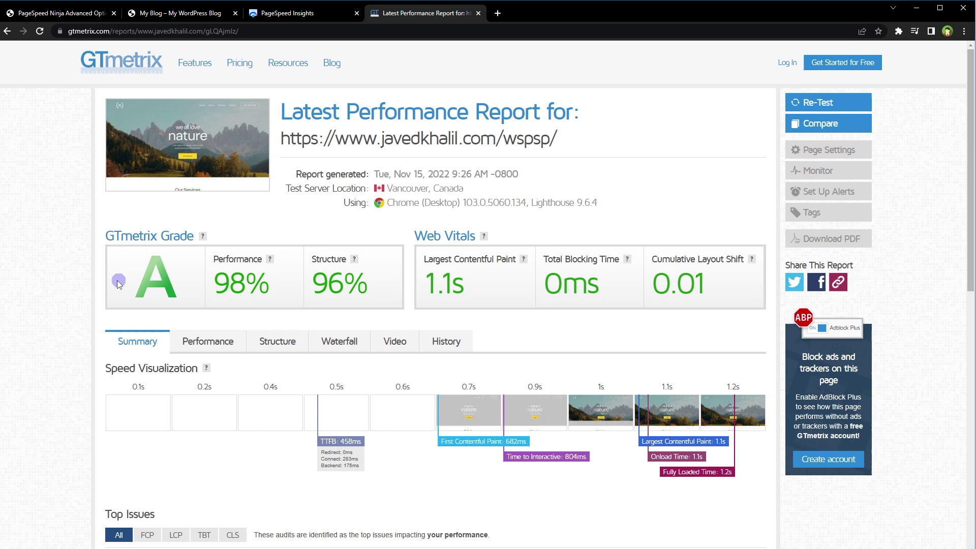
# Highlight the 96% Structure score and the 1.1s Largest Contentful Paint in GTmetrix
pyautogui.moveTo(222, 280); pyautogui.dragTo(367, 288)
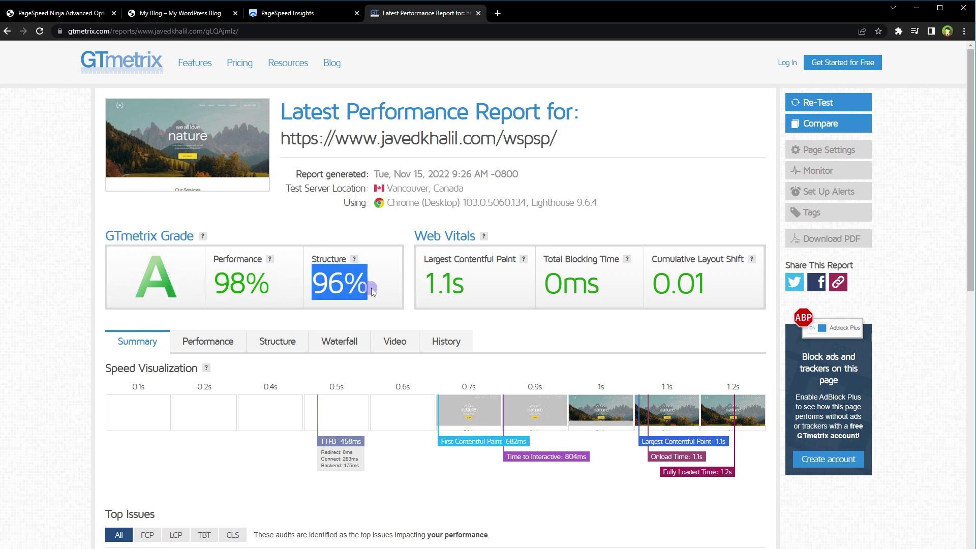
pyautogui.moveTo(423, 259); pyautogui.dragTo(507, 256)
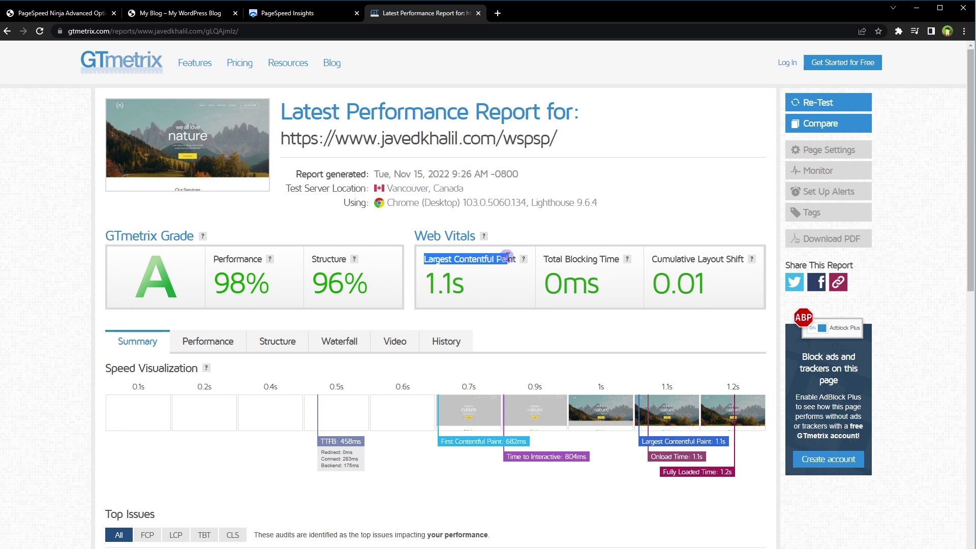
pyautogui.moveTo(423, 279); pyautogui.dragTo(509, 298)
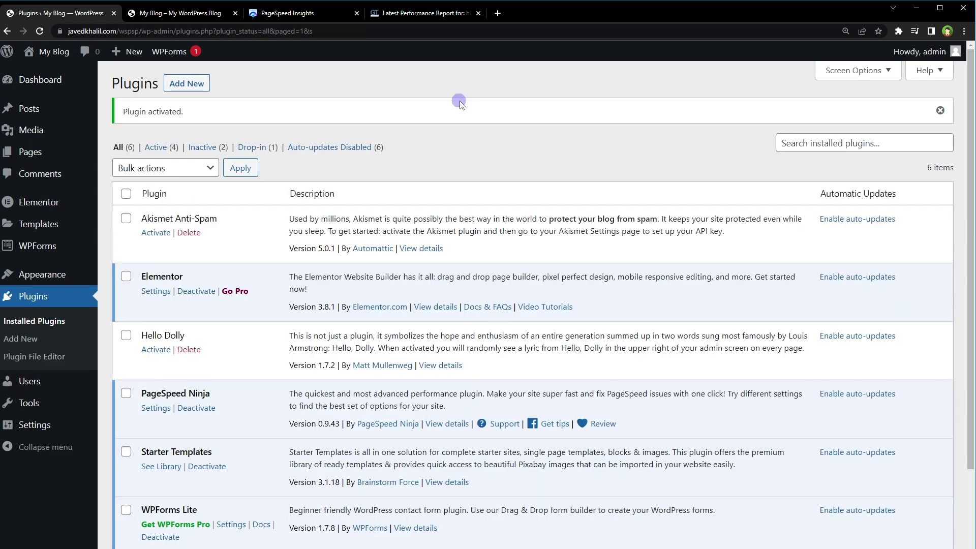
# Deactivate PageSpeed Ninja and reload the blog homepage without it
pyautogui.click(194, 409)
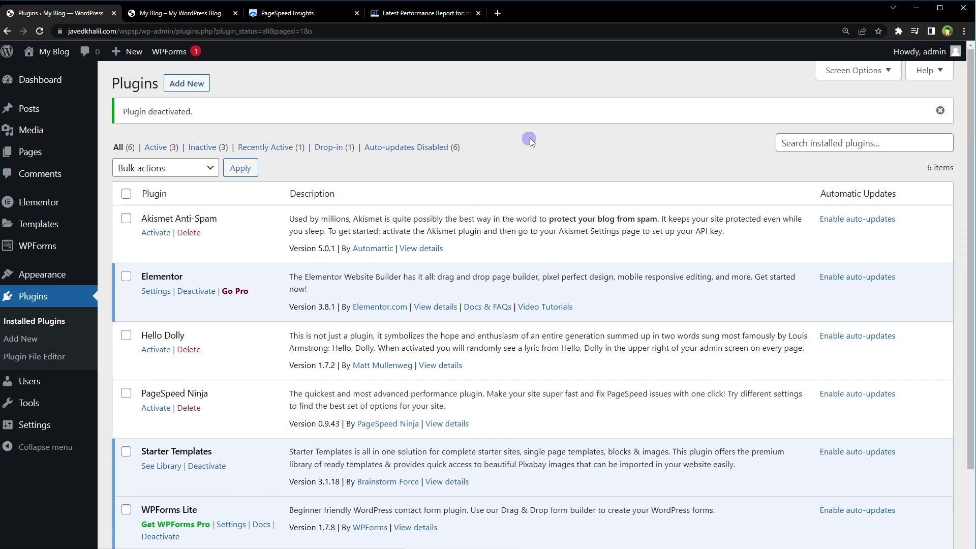
pyautogui.click(214, 13)
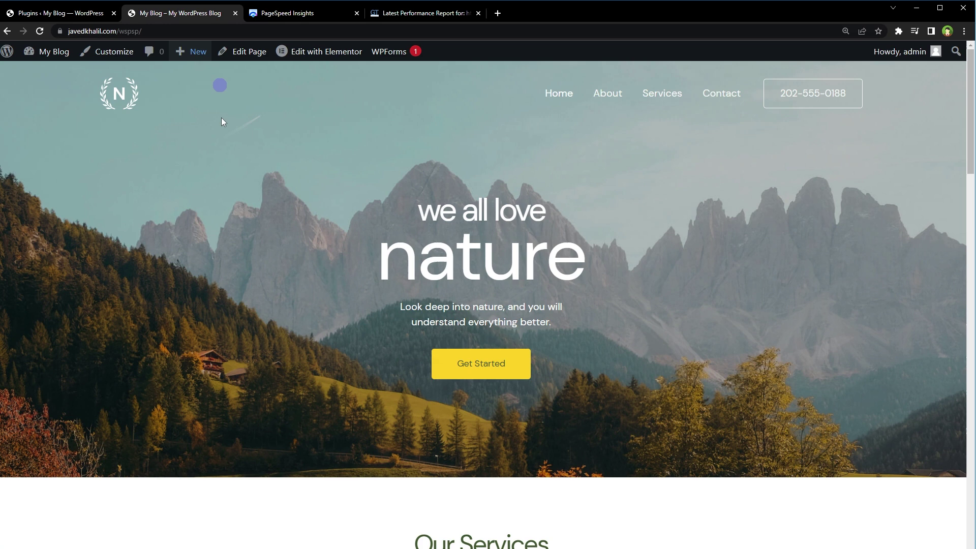
pyautogui.press('F5')
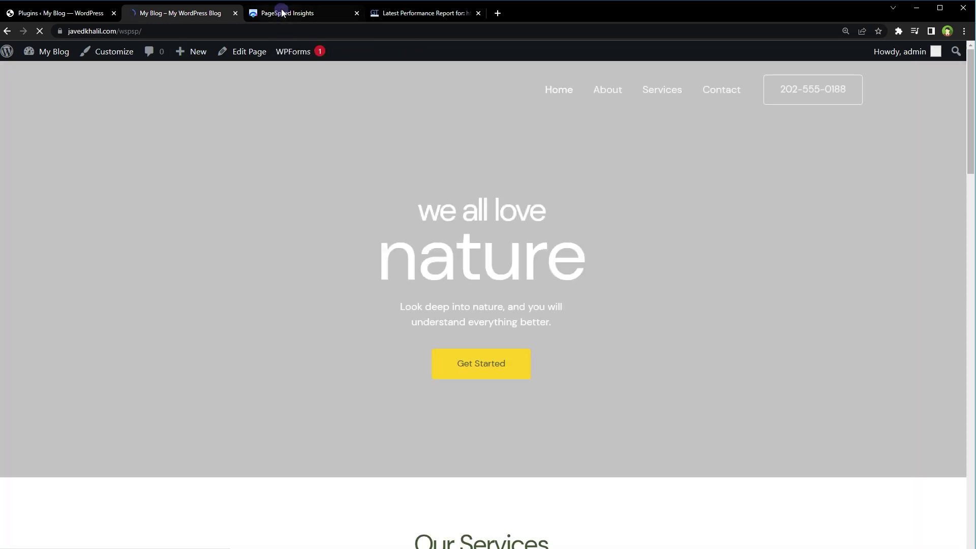
# Start fresh PageSpeed Insights and GTmetrix tests of the site without PageSpeed Ninja
pyautogui.click(282, 13)
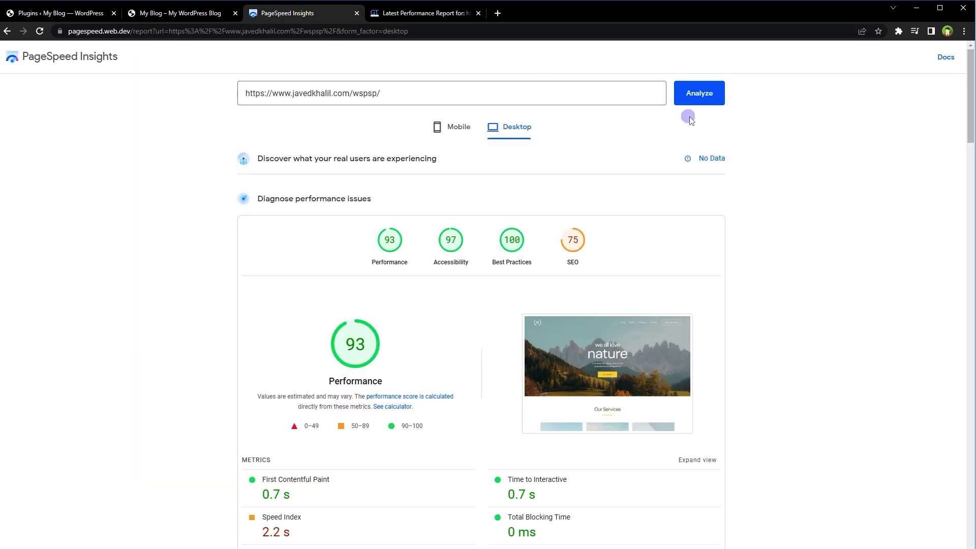
pyautogui.click(702, 99)
pyautogui.click(432, 14)
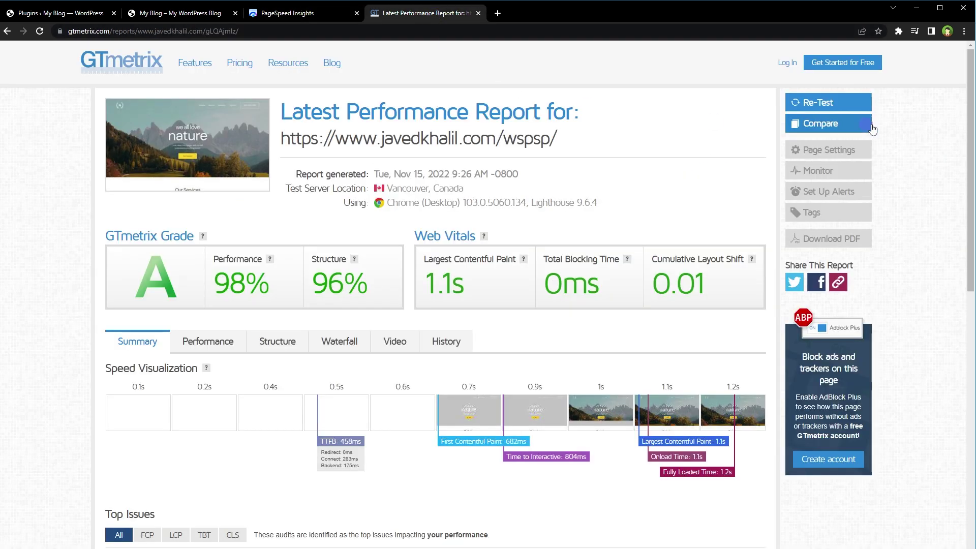
pyautogui.click(816, 104)
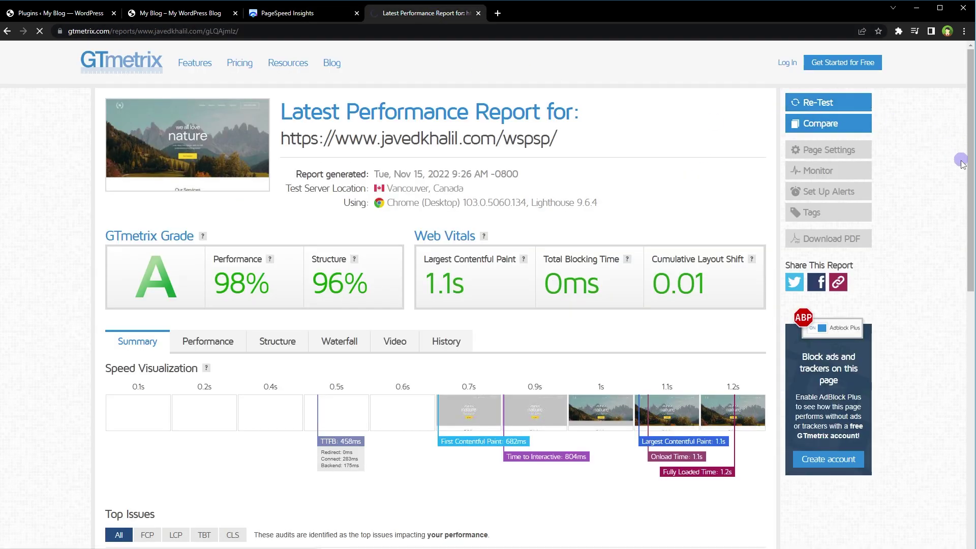
pyautogui.click(284, 16)
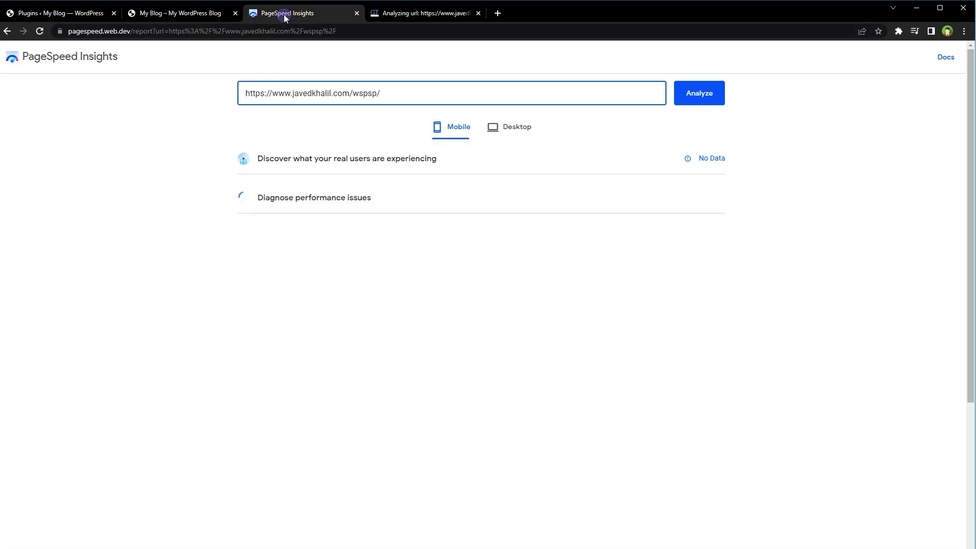
pyautogui.click(194, 15)
pyautogui.click(66, 13)
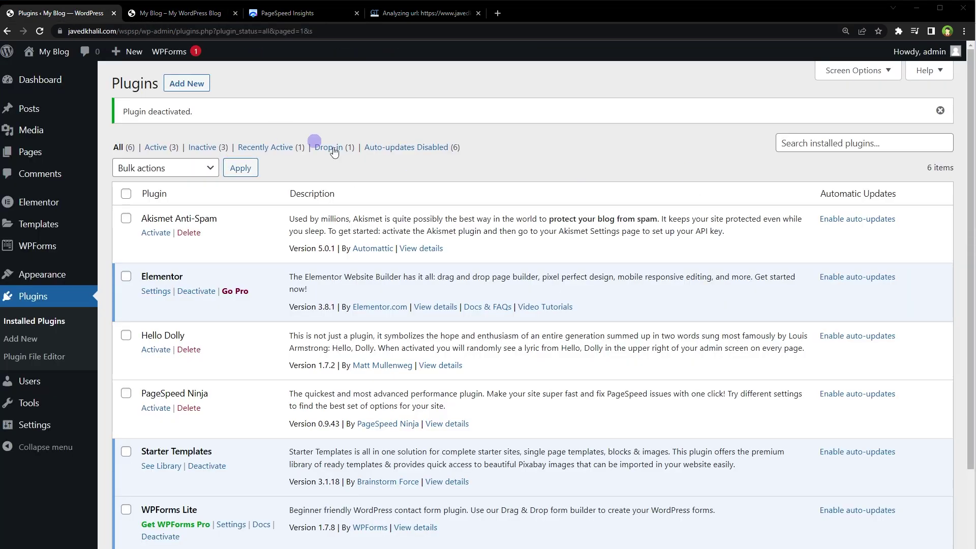
# Search the WordPress plugin directory for NitroPack on the Add Plugins page
pyautogui.click(23, 338)
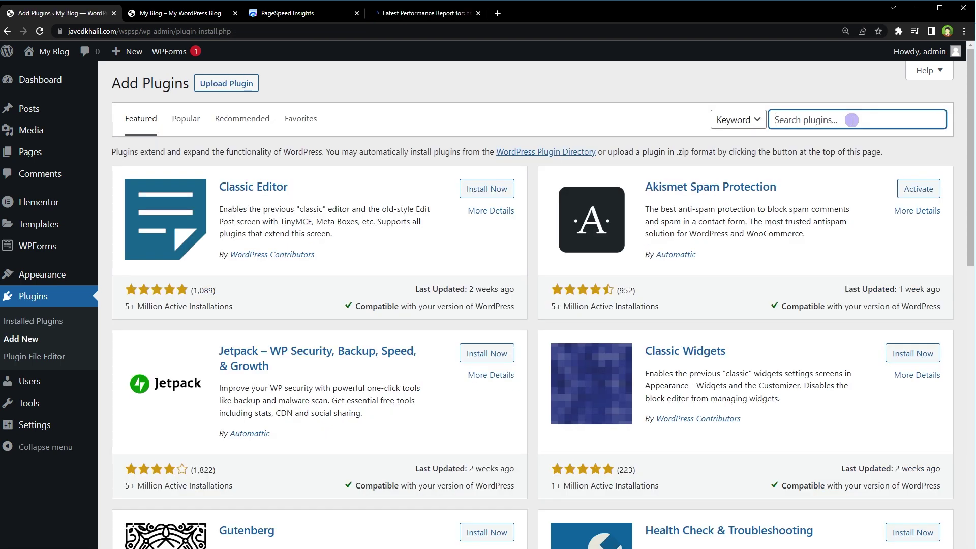
pyautogui.click(852, 120)
pyautogui.write('NitroPack')
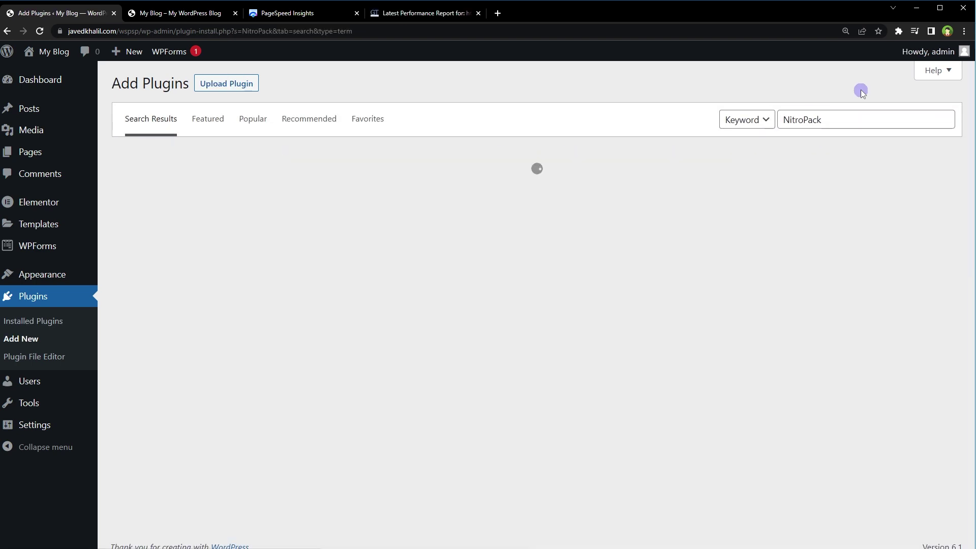
pyautogui.moveTo(270, 188); pyautogui.dragTo(218, 188)
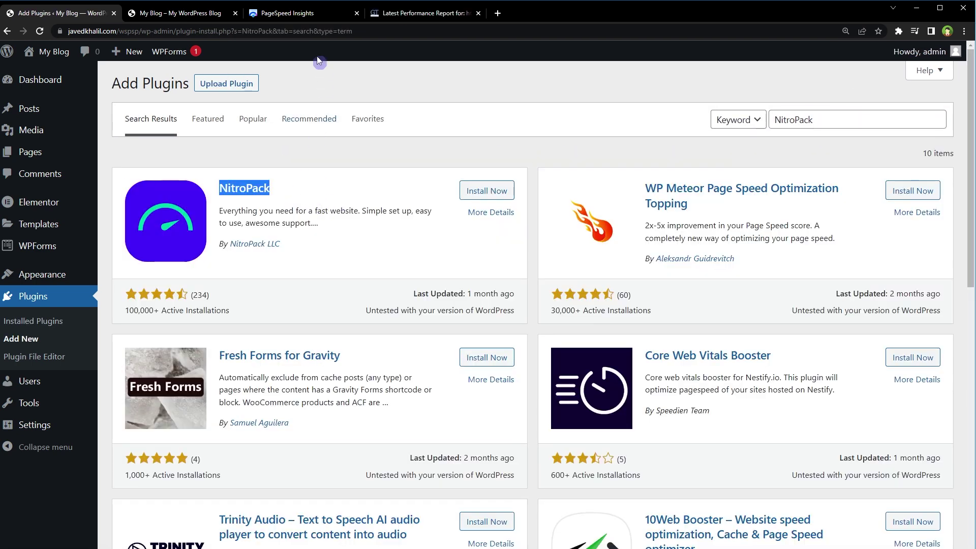
# Compare the mobile and desktop PageSpeed scores and the GTmetrix performance report
pyautogui.click(305, 14)
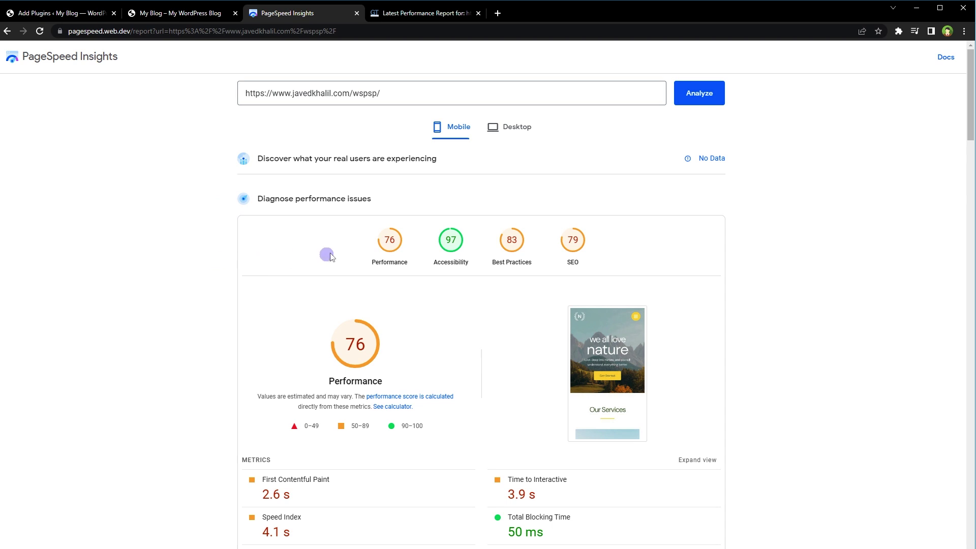
pyautogui.moveTo(331, 255); pyautogui.dragTo(618, 257)
pyautogui.click(761, 256)
pyautogui.click(511, 127)
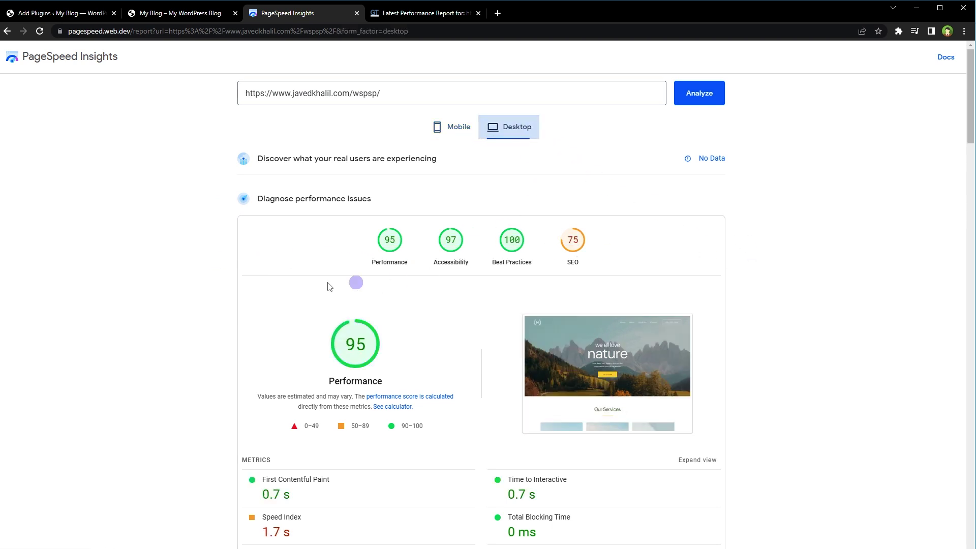
pyautogui.click(414, 13)
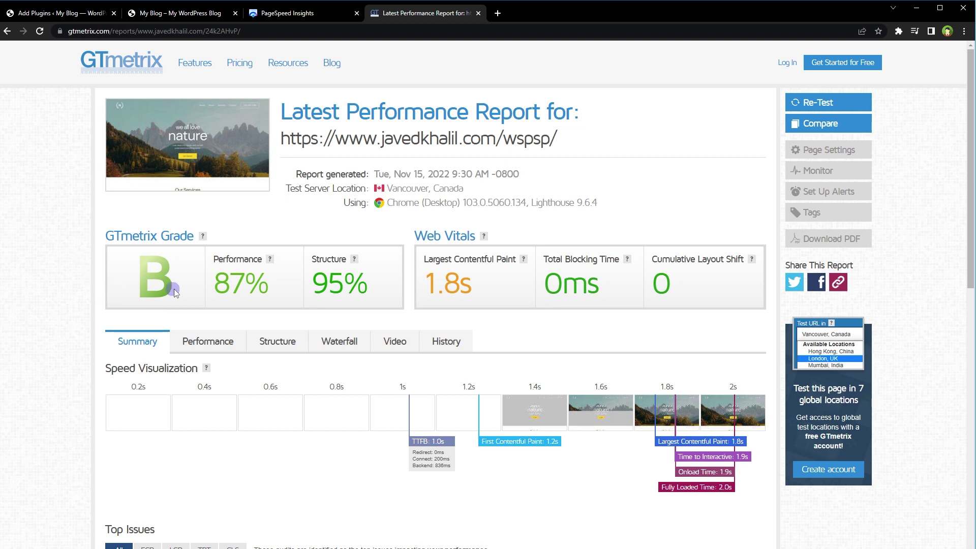
pyautogui.click(65, 18)
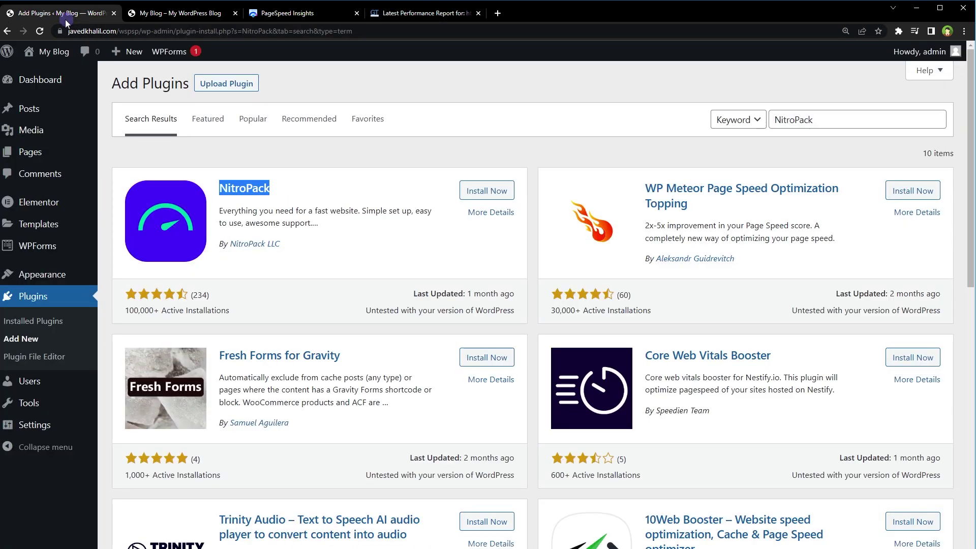
# Install and activate NitroPack, open its settings page and begin connecting it
pyautogui.click(464, 190)
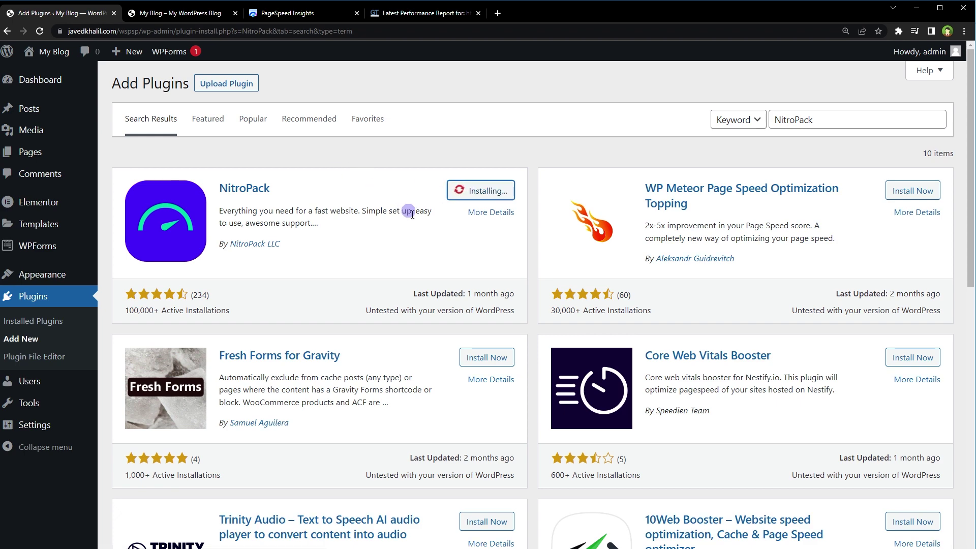
pyautogui.click(481, 190)
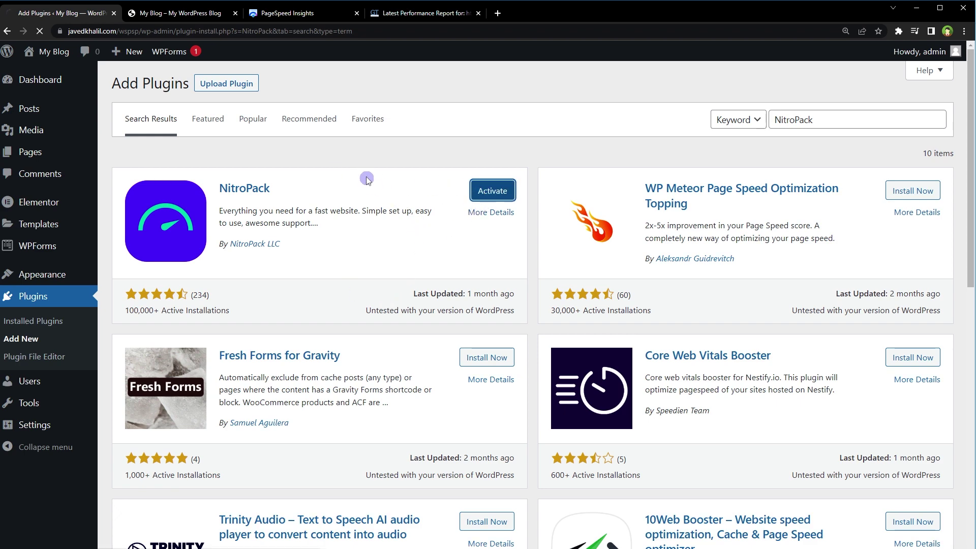
pyautogui.moveTo(184, 111); pyautogui.dragTo(392, 113)
pyautogui.click(490, 113)
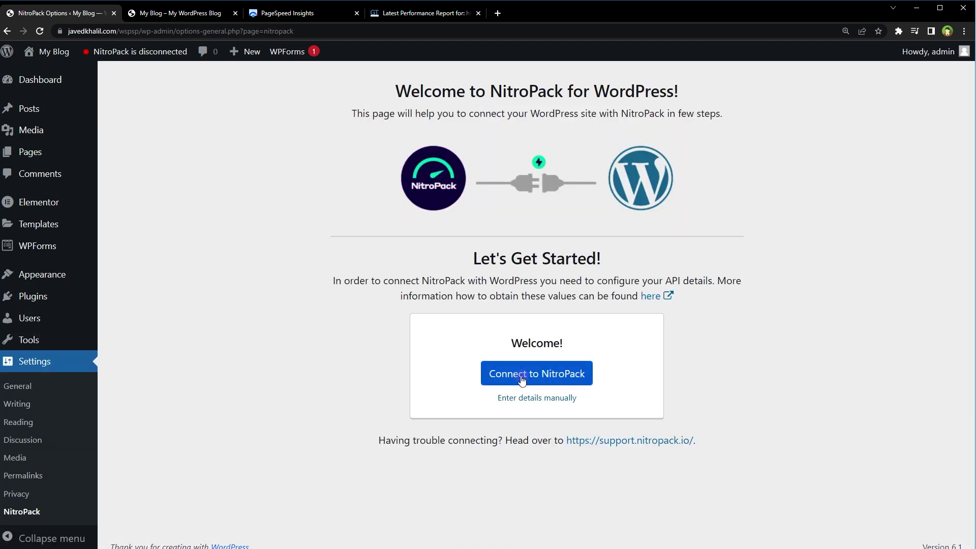
pyautogui.click(522, 380)
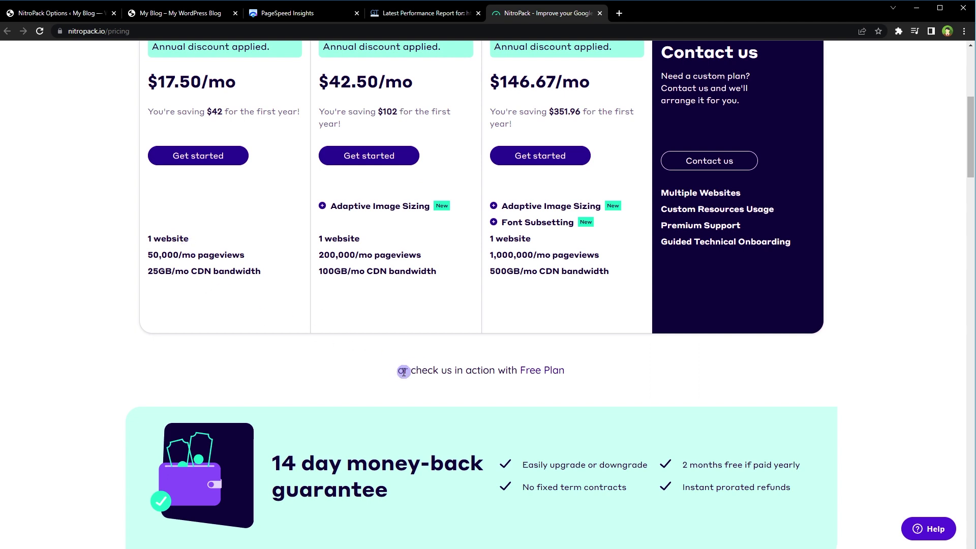
# Choose the NitroPack Free Plan on the nitropack.io pricing page
pyautogui.moveTo(388, 370); pyautogui.dragTo(602, 367)
pyautogui.click(630, 369)
pyautogui.click(542, 370)
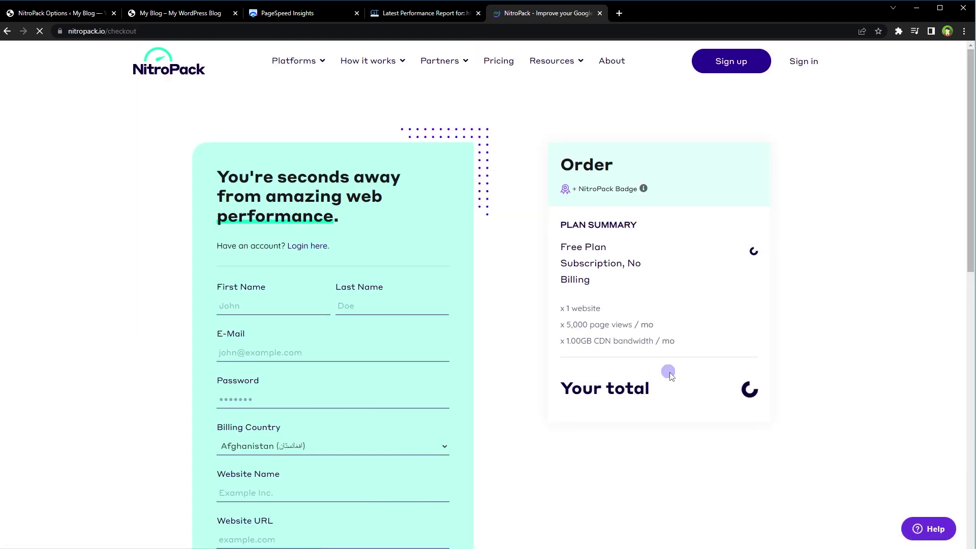
# Log in to the NitroPack account on nitropack.io
pyautogui.scroll(-3, 663, 382)
pyautogui.scroll(-3, 663, 381)
pyautogui.scroll(6, 663, 381)
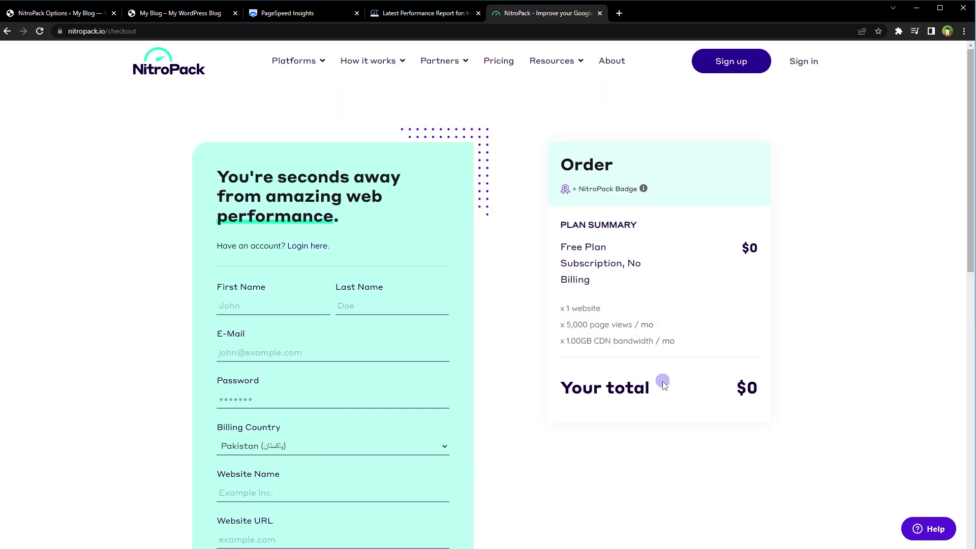
pyautogui.click(794, 69)
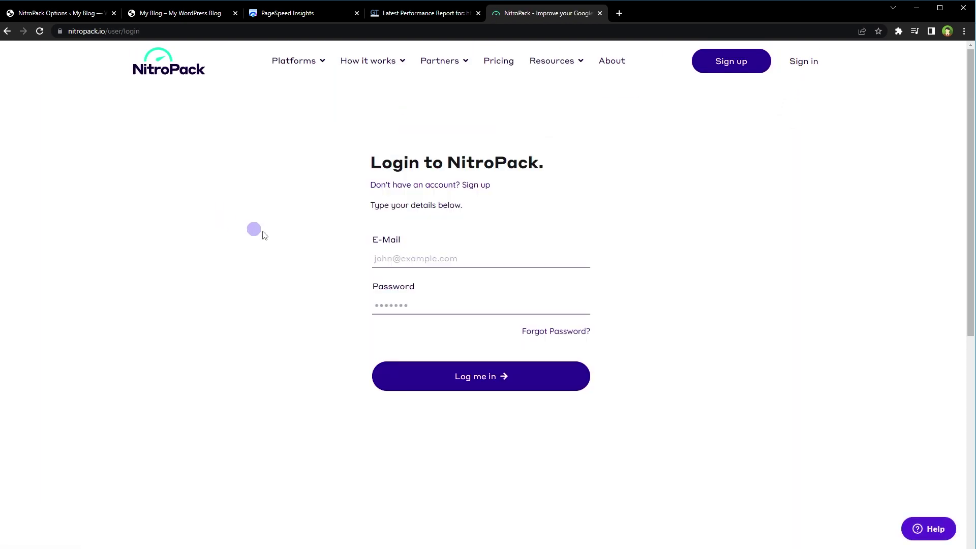
pyautogui.click(567, 384)
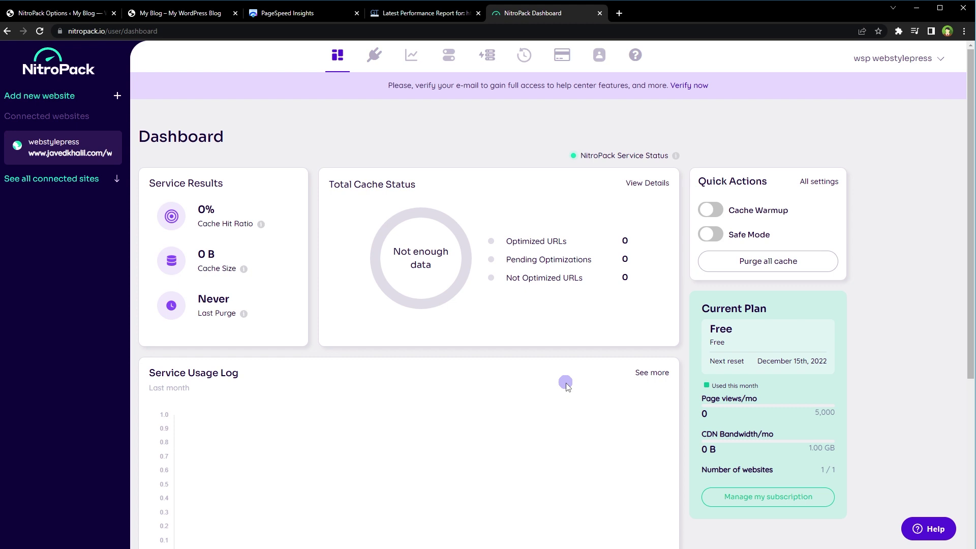
pyautogui.click(107, 14)
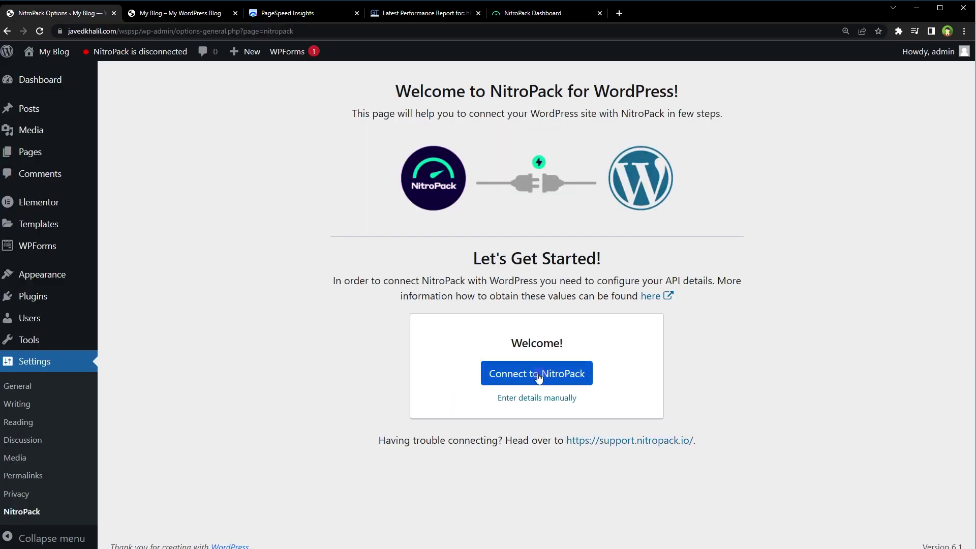
# Connect the site to NitroPack, enable Cache Warmup, and review the optimizable page types
pyautogui.click(562, 375)
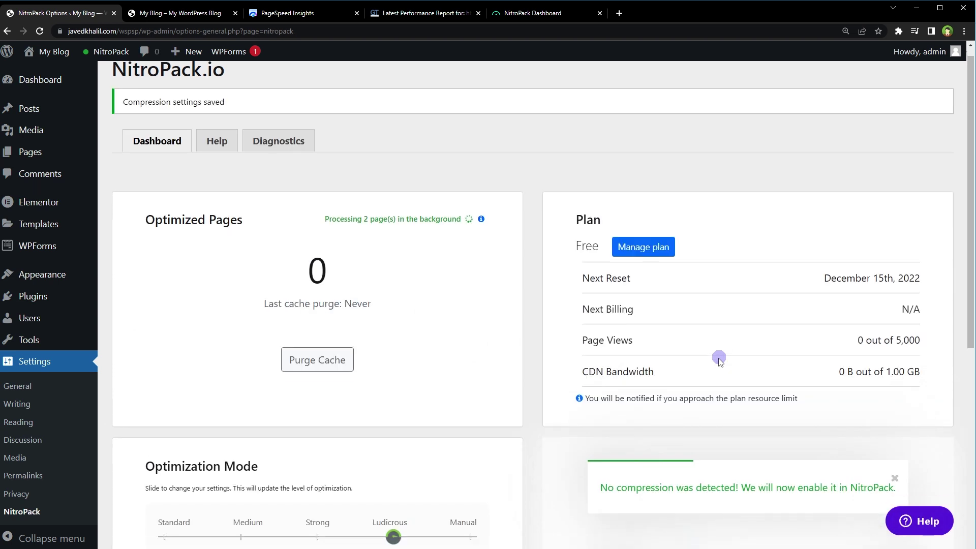
pyautogui.scroll(-5, 718, 357)
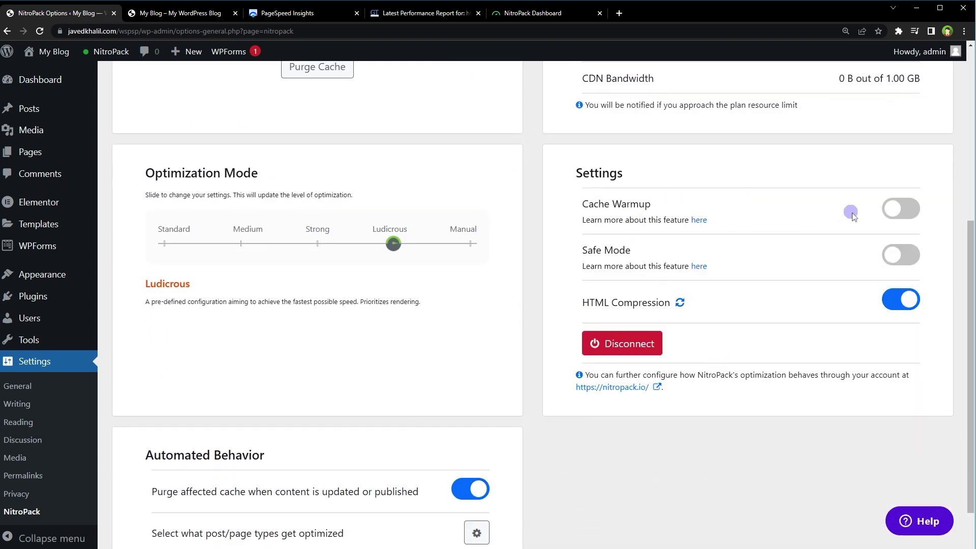
pyautogui.click(901, 210)
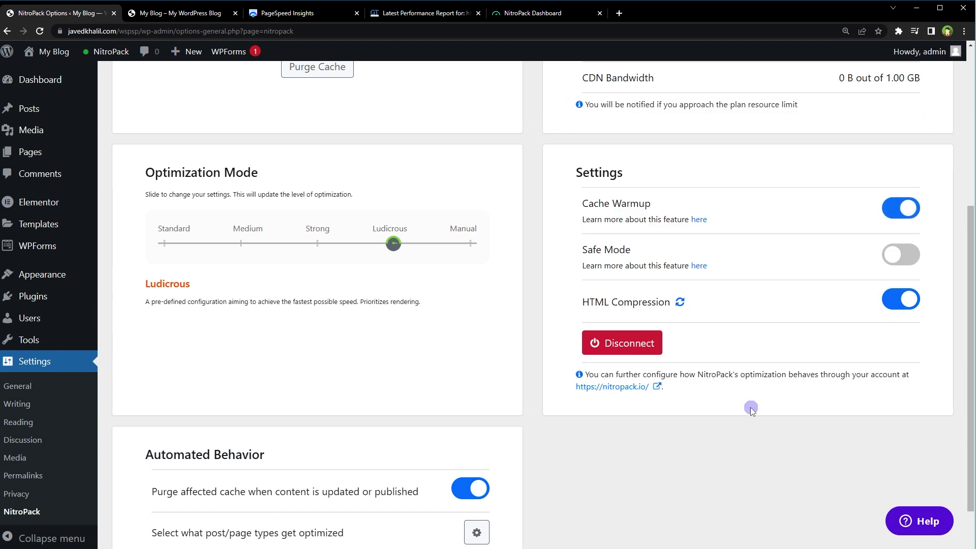
pyautogui.scroll(-2, 751, 409)
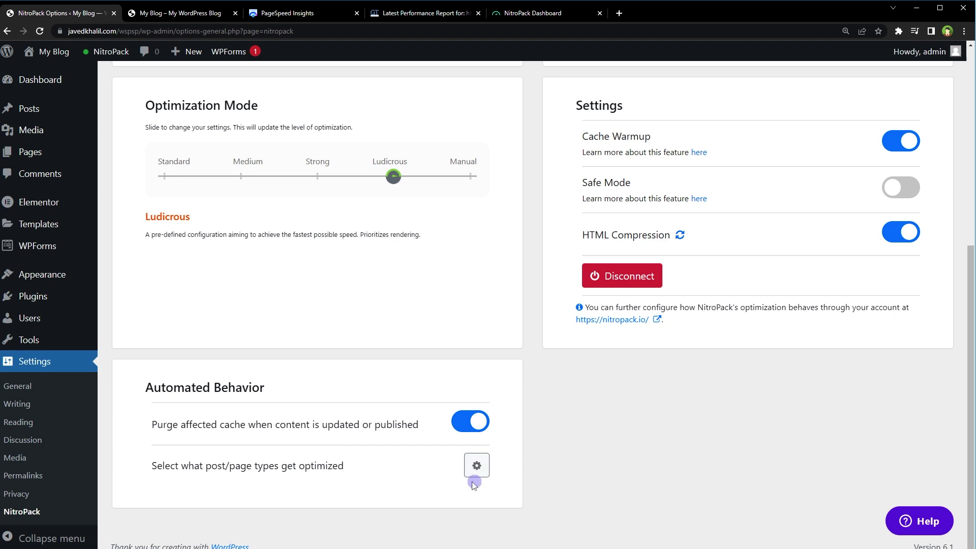
pyautogui.click(478, 466)
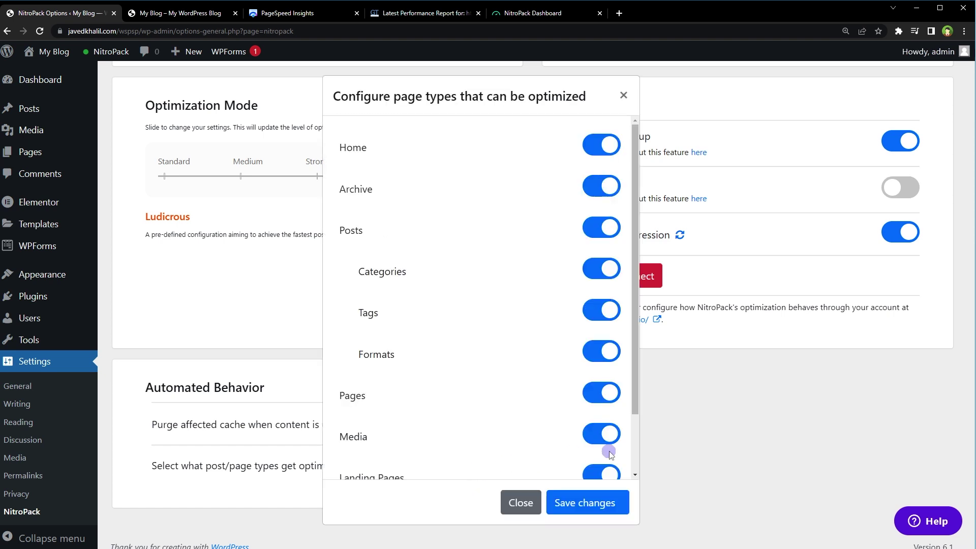
pyautogui.scroll(-2, 482, 251)
pyautogui.scroll(2, 481, 250)
pyautogui.click(516, 503)
# Point out the Ludicrous optimization mode, then reload the blog homepage with NitroPack active
pyautogui.scroll(7, 673, 486)
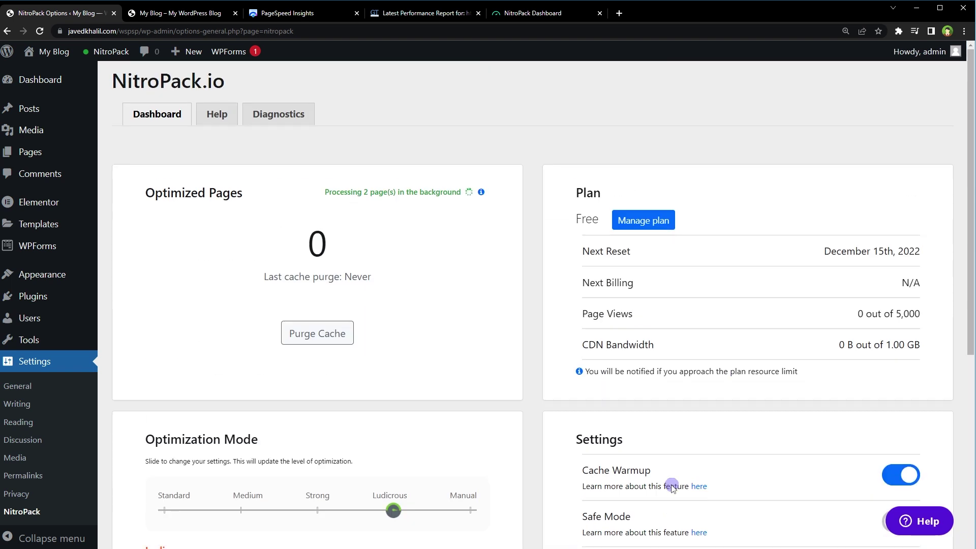
pyautogui.scroll(-5, 671, 425)
pyautogui.moveTo(144, 246); pyautogui.dragTo(283, 236)
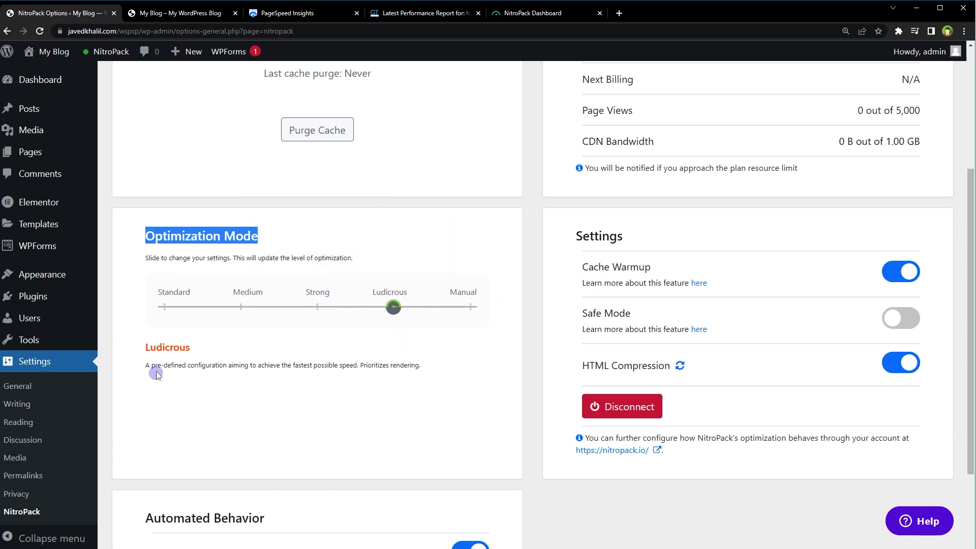
pyautogui.moveTo(167, 366); pyautogui.dragTo(420, 368)
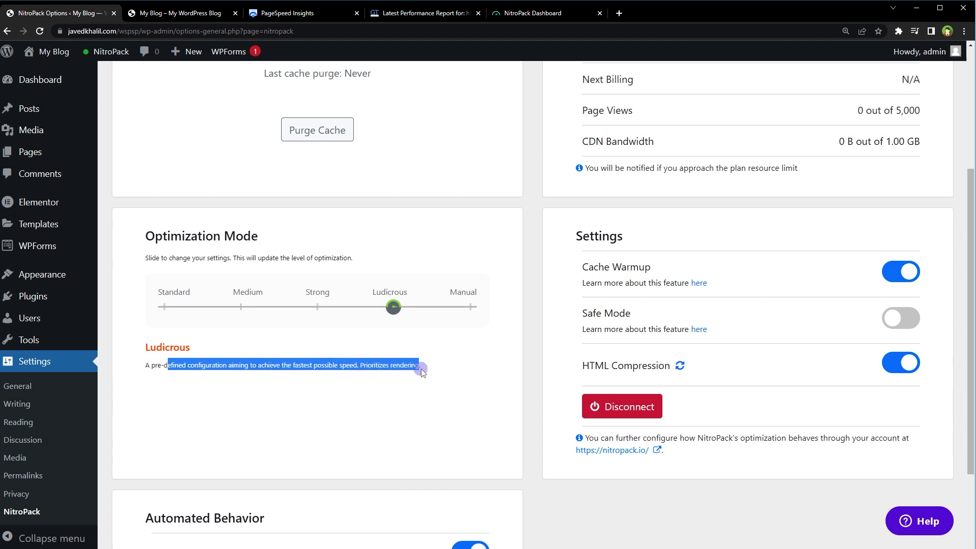
pyautogui.click(437, 368)
pyautogui.scroll(4, 505, 389)
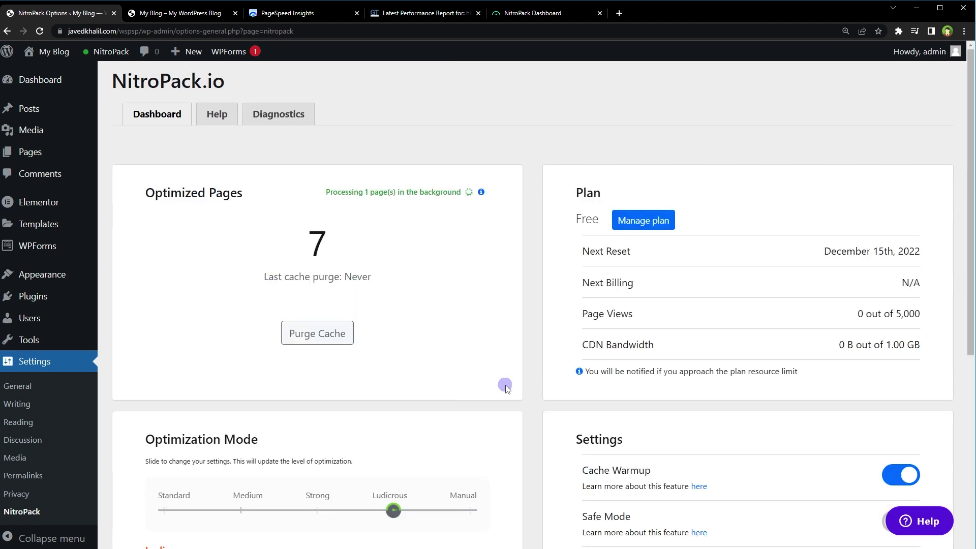
pyautogui.click(175, 13)
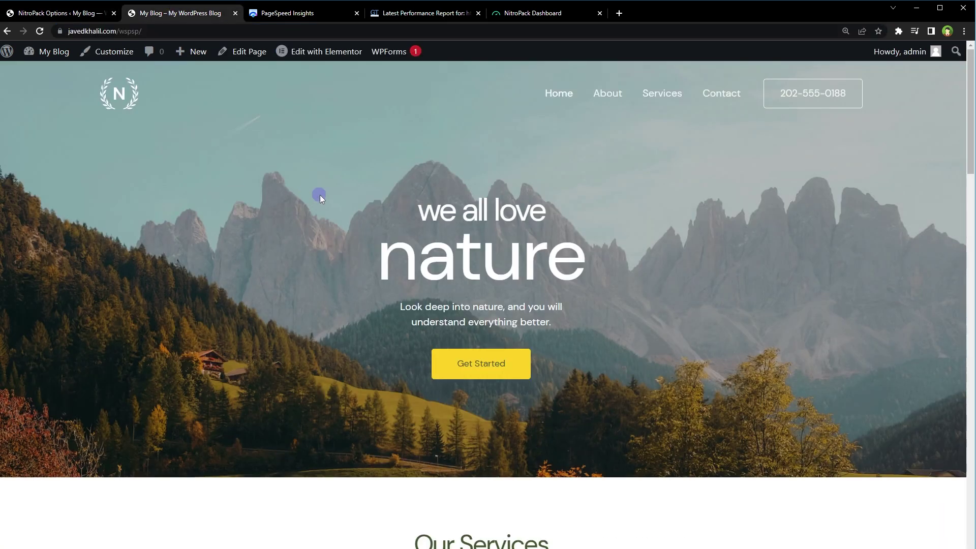
pyautogui.press('F5')
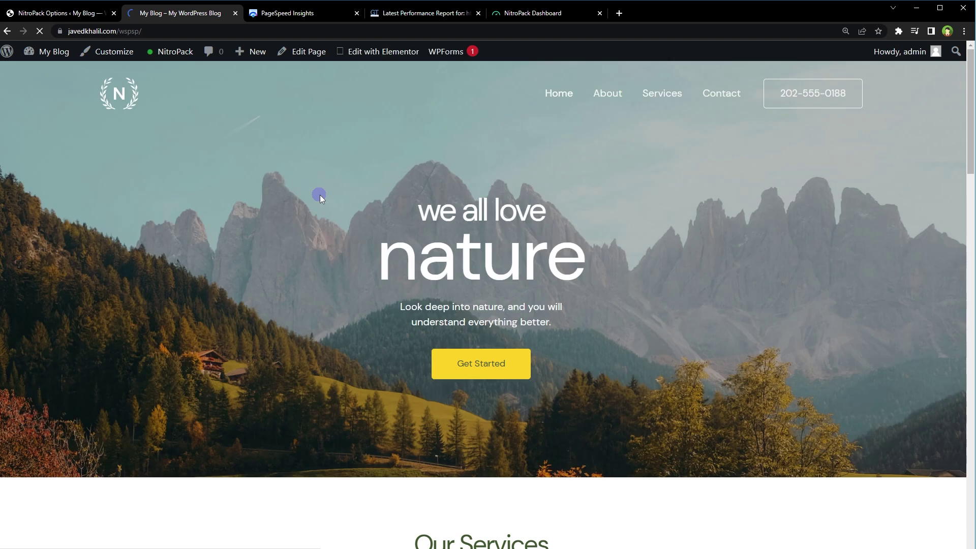
# Re-run the PageSpeed Insights analysis and a GTmetrix re-test with NitroPack active
pyautogui.click(287, 14)
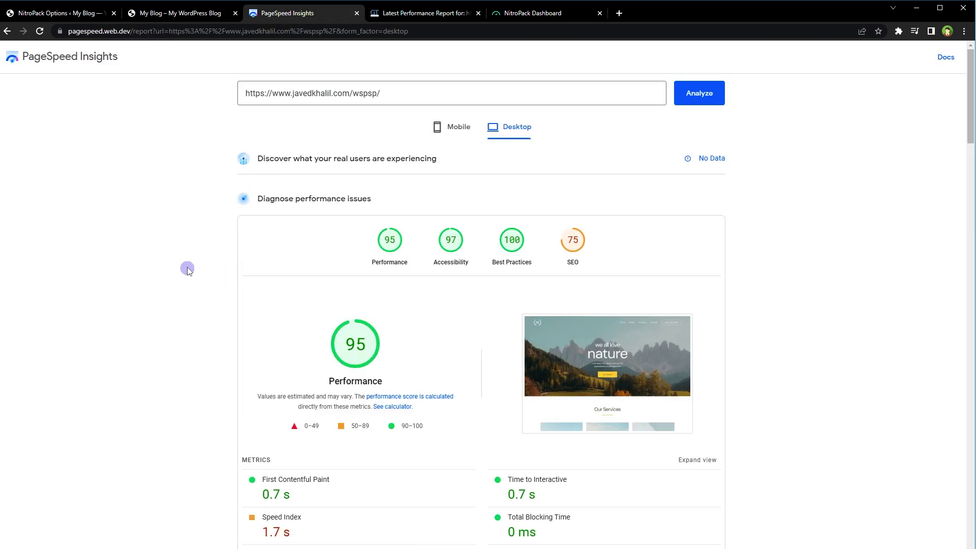
pyautogui.click(695, 96)
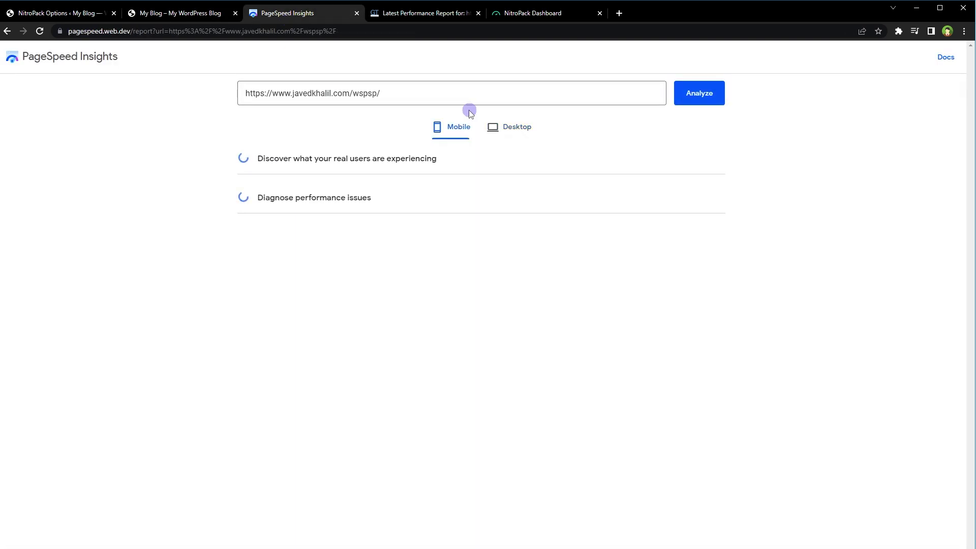
pyautogui.click(408, 15)
pyautogui.click(819, 103)
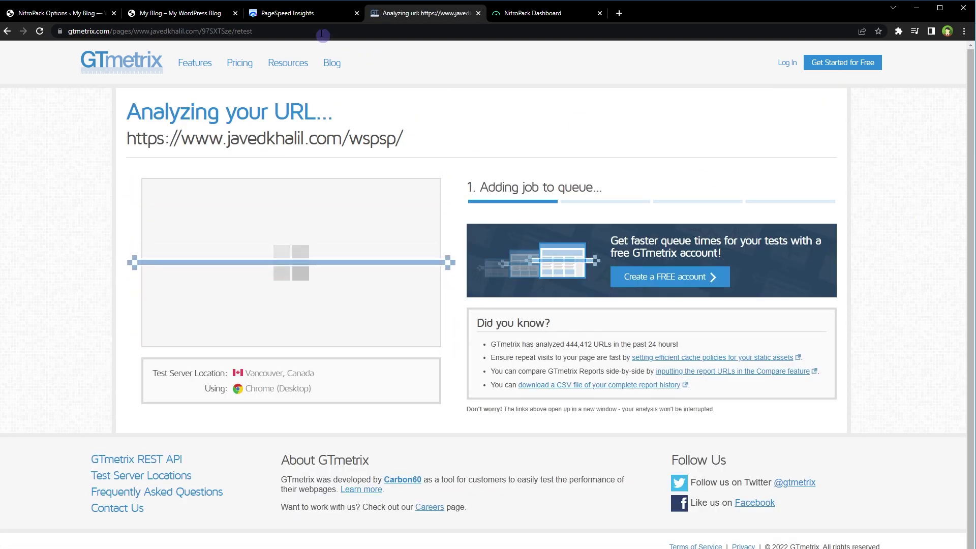
# Check PageSpeed results: mobile 92, desktop 100 Performance, 97 Accessibility, 100 Best Practices, 75 SEO
pyautogui.click(287, 13)
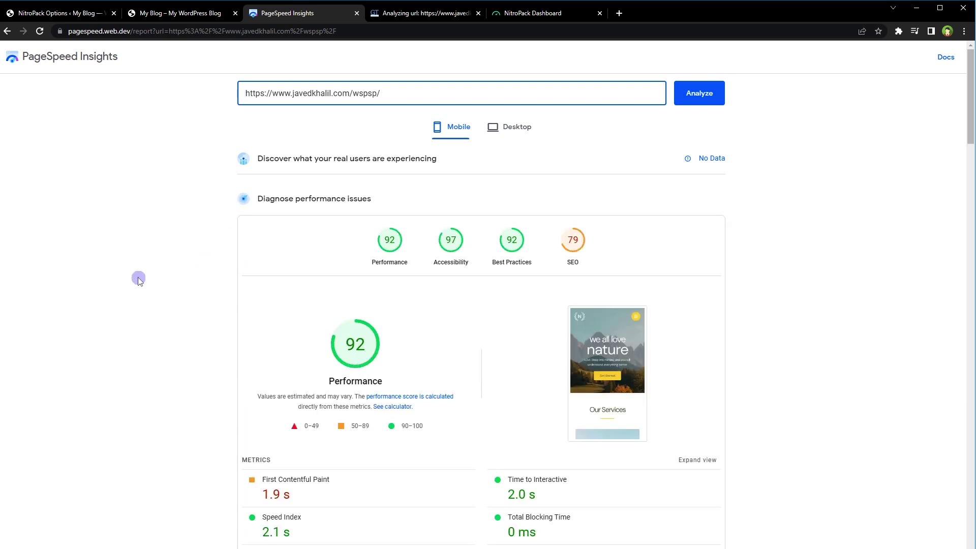
pyautogui.click(354, 249)
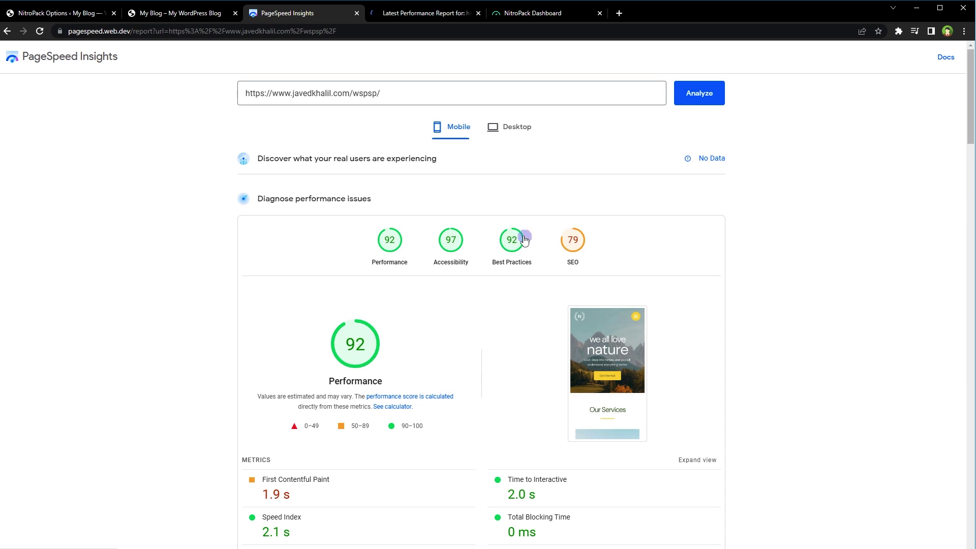
pyautogui.click(518, 131)
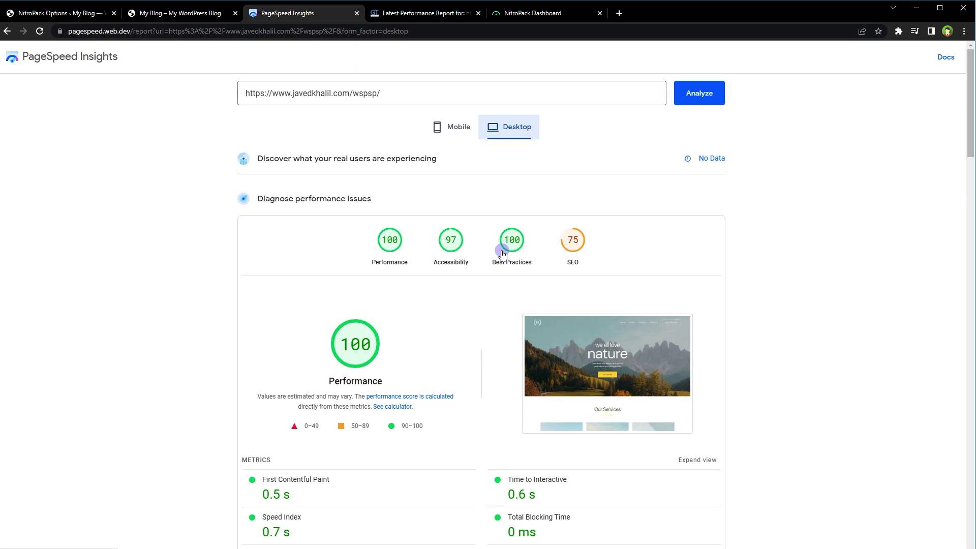
pyautogui.click(425, 13)
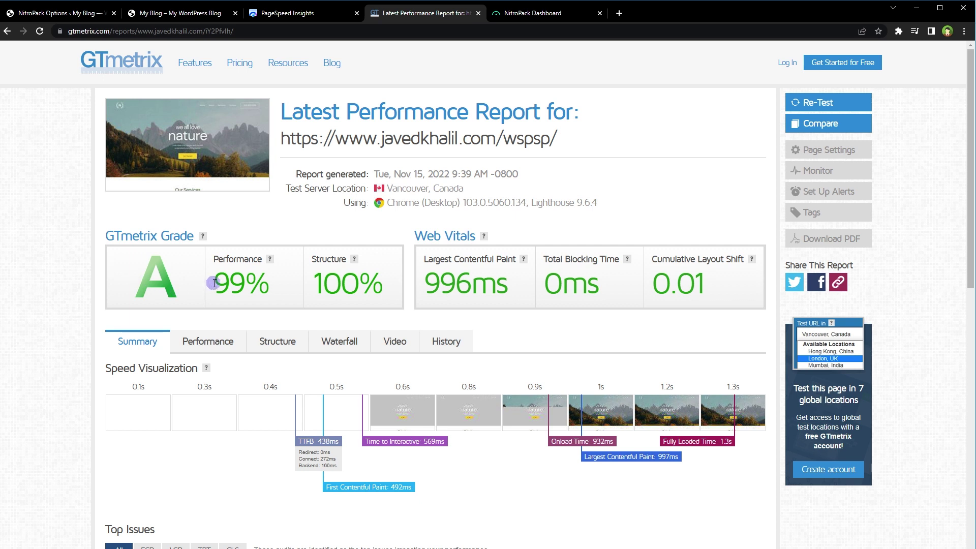
pyautogui.moveTo(214, 284); pyautogui.dragTo(514, 287)
pyautogui.click(432, 283)
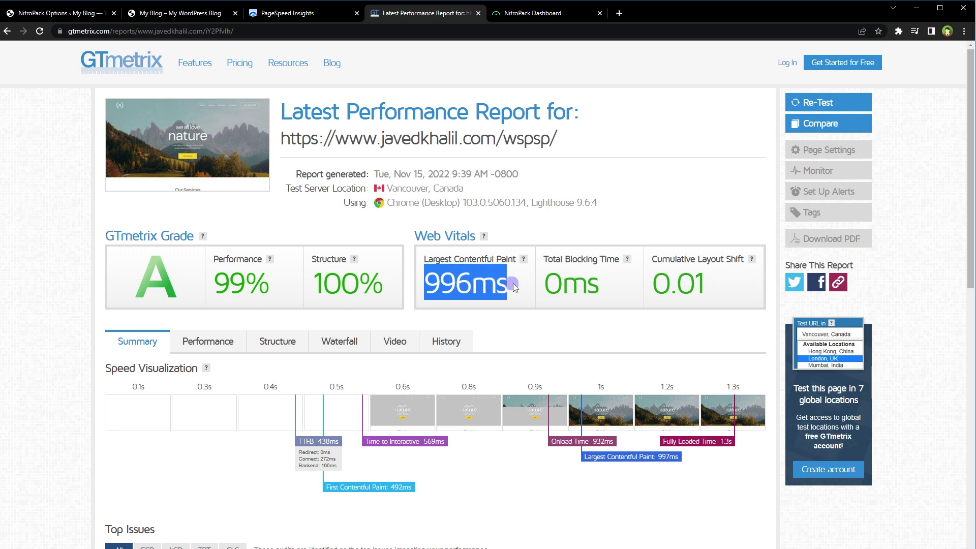
pyautogui.click(473, 259)
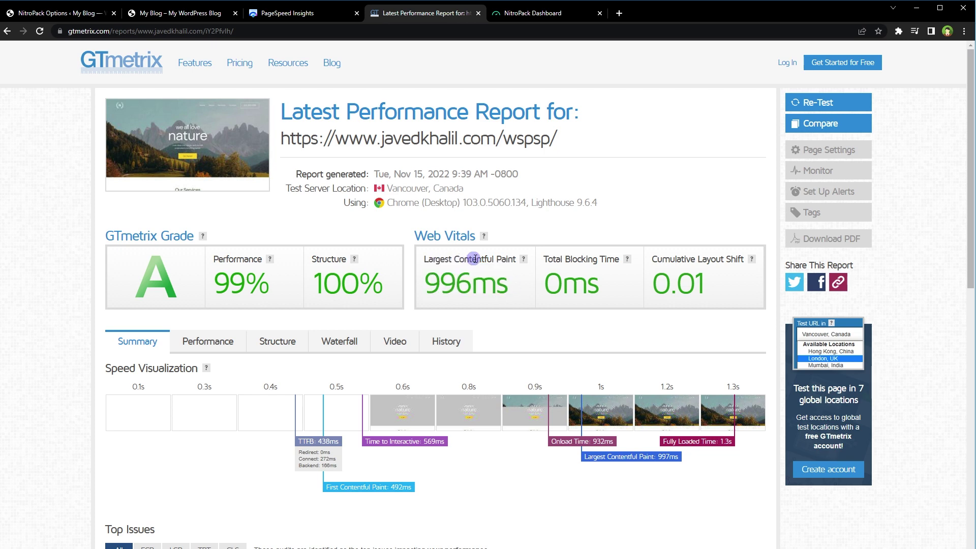
# Review NitroPack's dashboard (8 optimized pages, Ludicrous mode) alongside the PageSpeed and GTmetrix reports
pyautogui.click(305, 12)
pyautogui.click(58, 13)
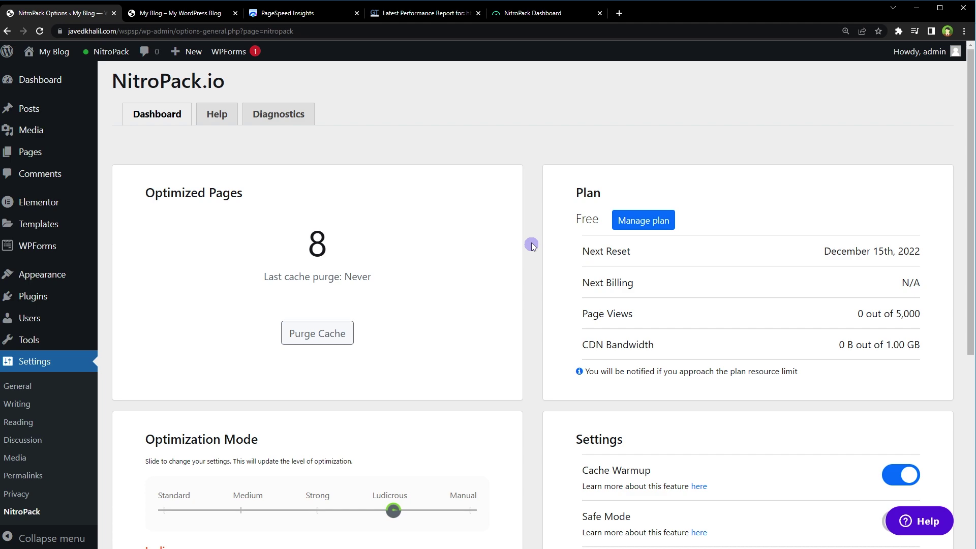
pyautogui.scroll(-6, 532, 243)
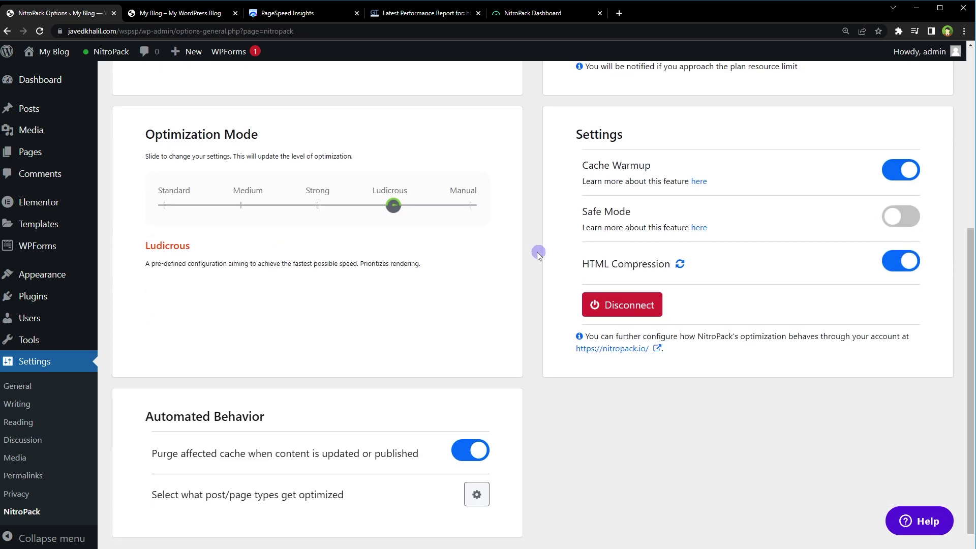
pyautogui.scroll(6, 538, 252)
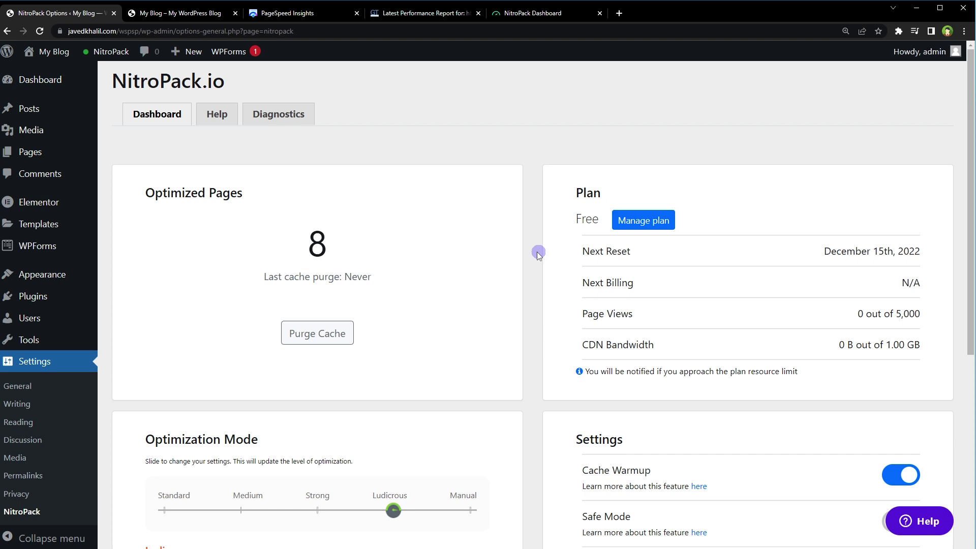
pyautogui.click(327, 18)
pyautogui.click(395, 18)
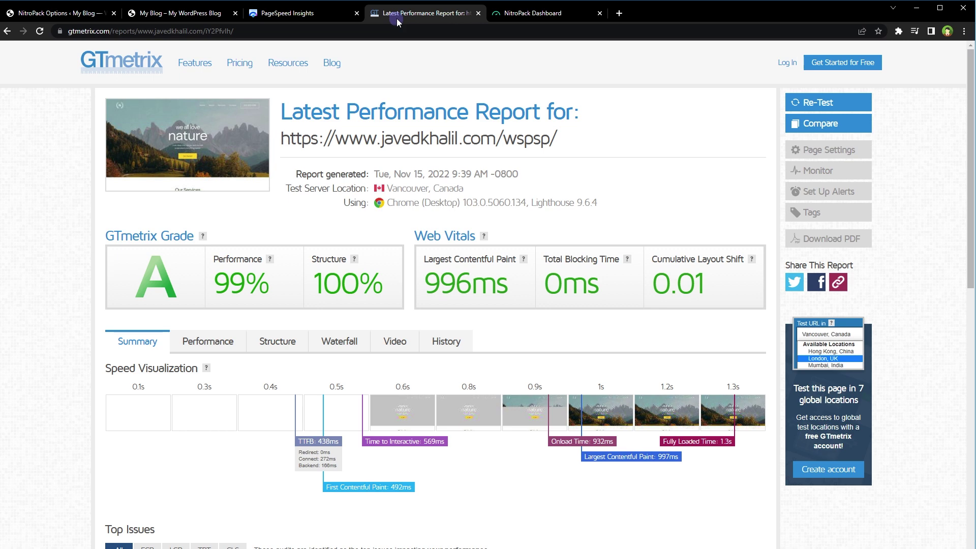
pyautogui.click(311, 18)
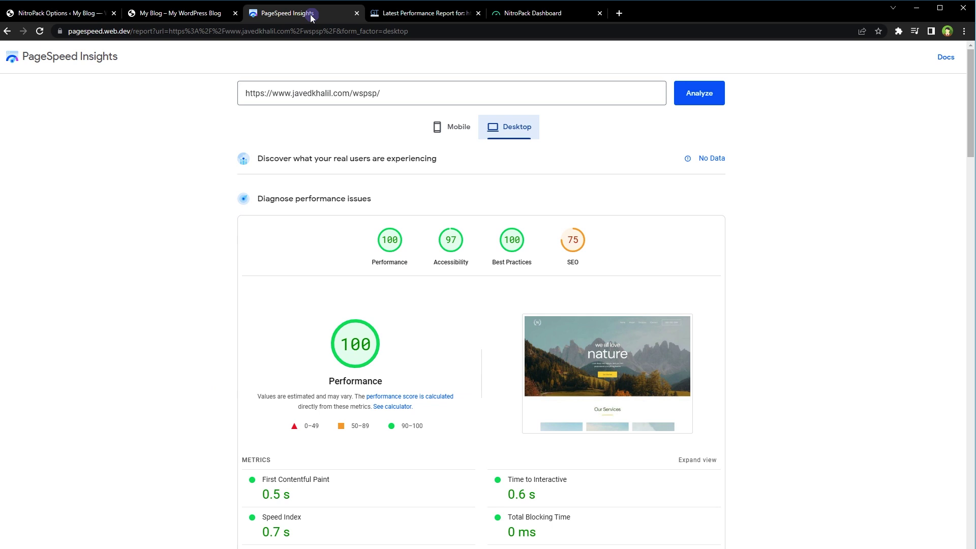
pyautogui.hotkey('ctrl', '1')
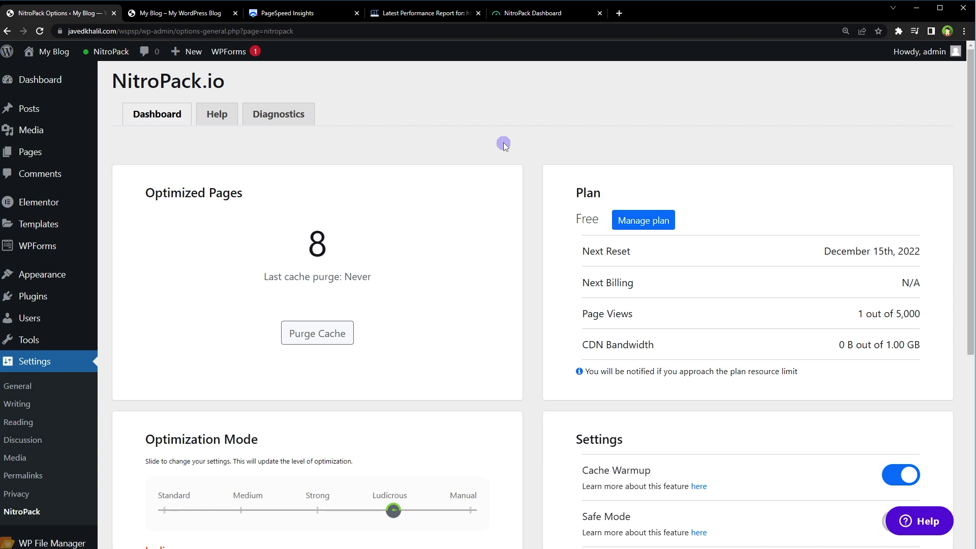
# Open WP File Manager in a new background tab and switch to it
pyautogui.scroll(-5, 505, 145)
pyautogui.moveTo(48, 521)
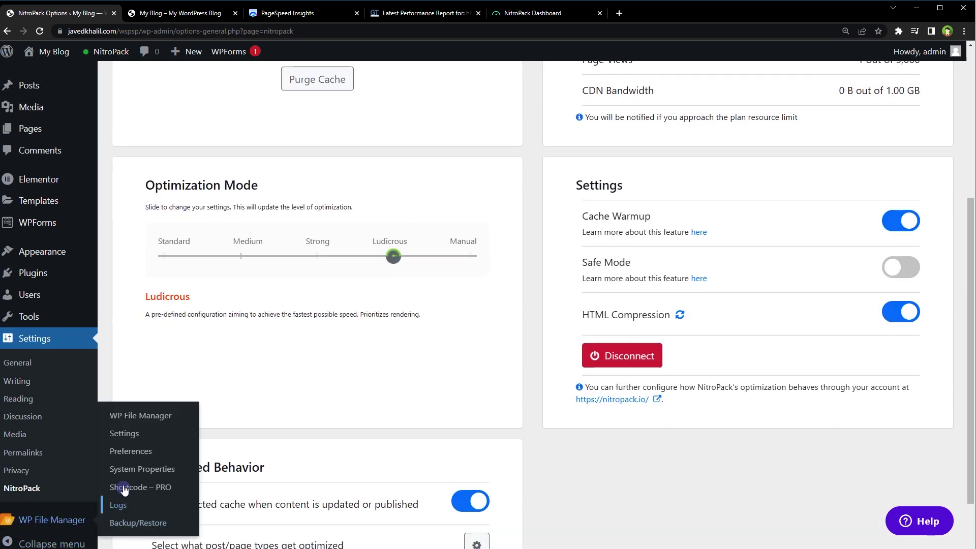
pyautogui.middleClick(183, 410)
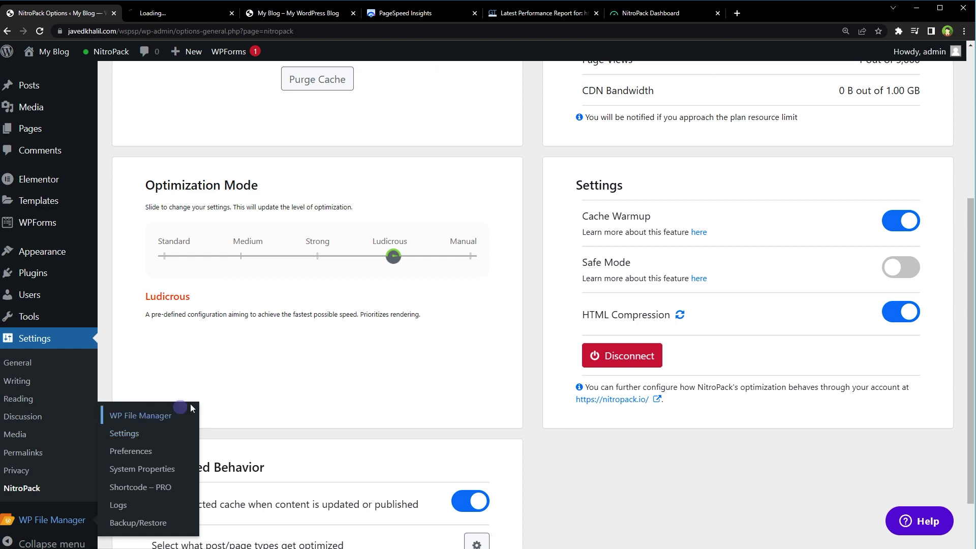
pyautogui.hotkey('ctrl', 'Tab')
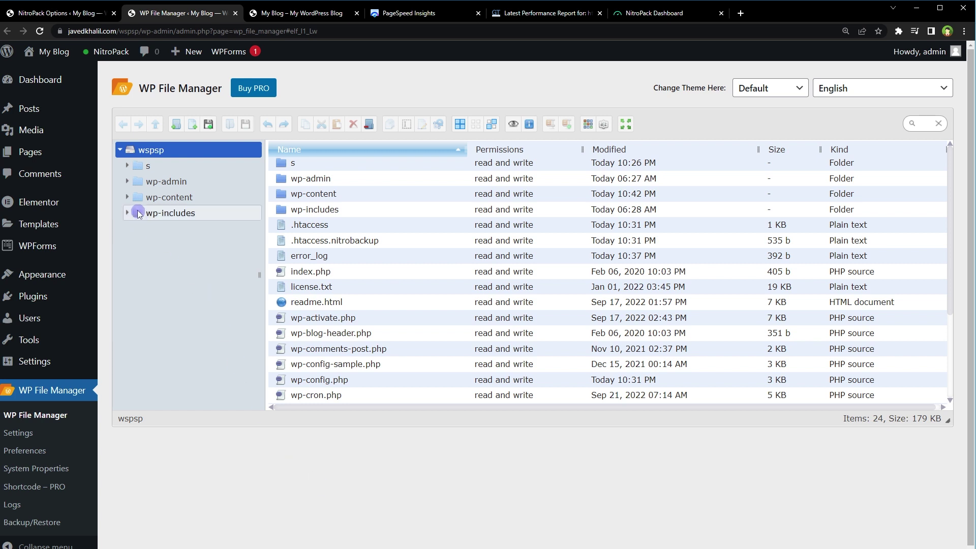
# Locate the nitropack and psn-pagespeed-ninja folders in wp-content/plugins, then close the file manager
pyautogui.click(169, 229)
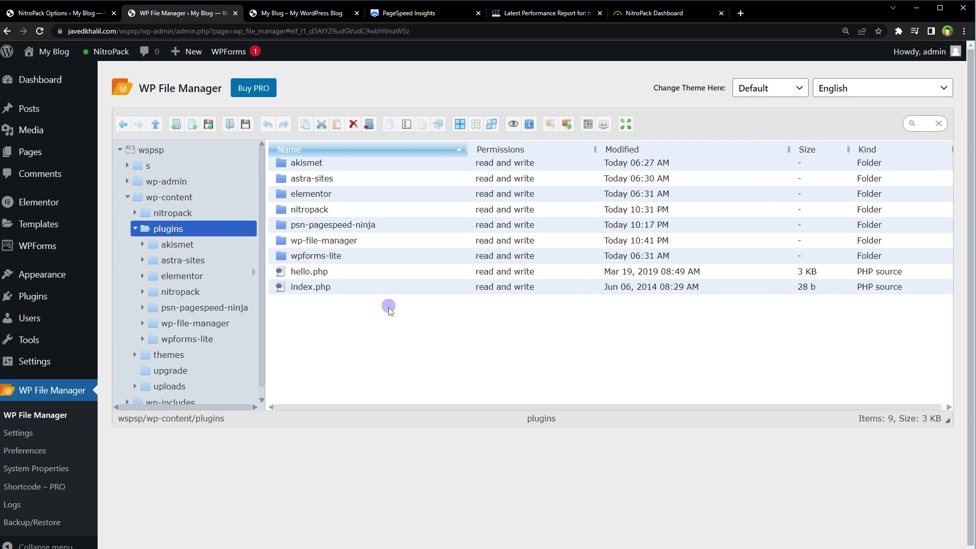
pyautogui.click(368, 211)
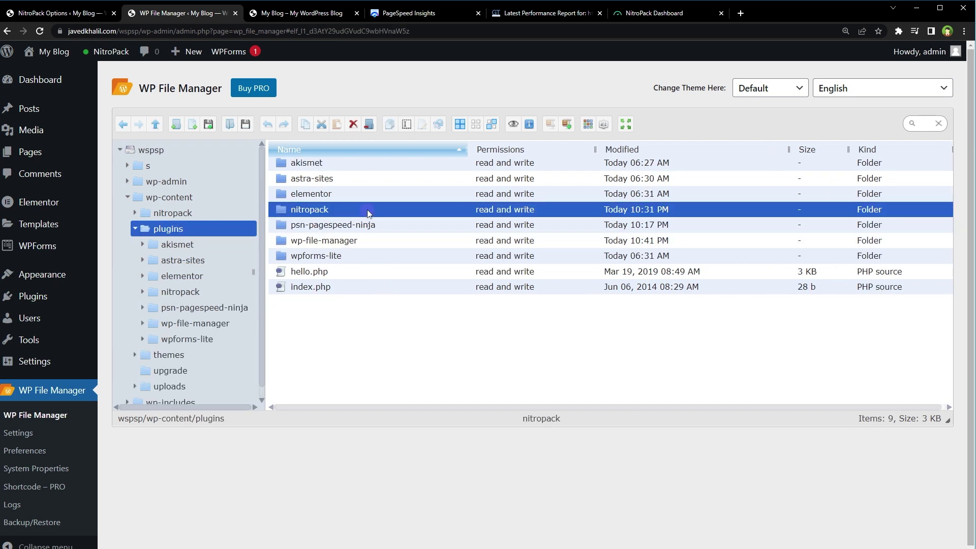
pyautogui.click(392, 225)
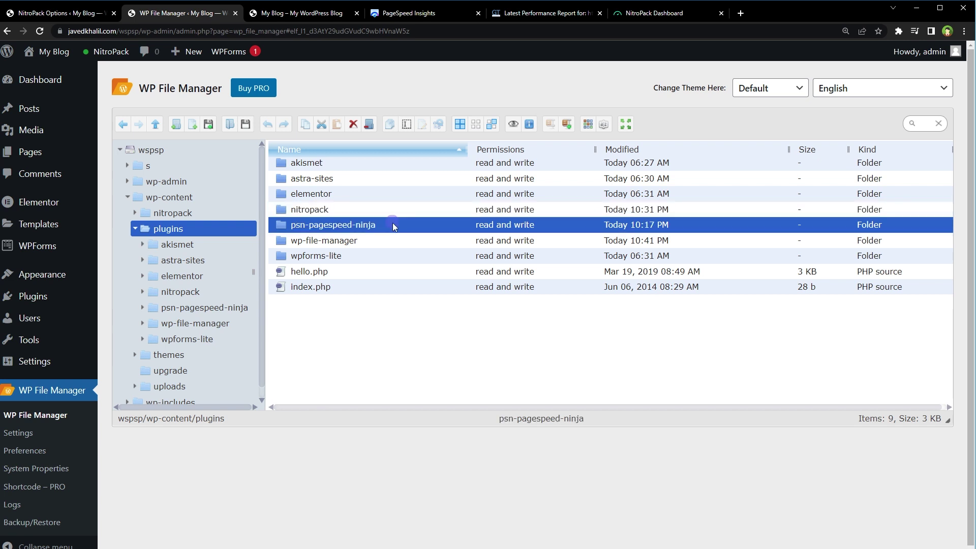
pyautogui.press('Up')
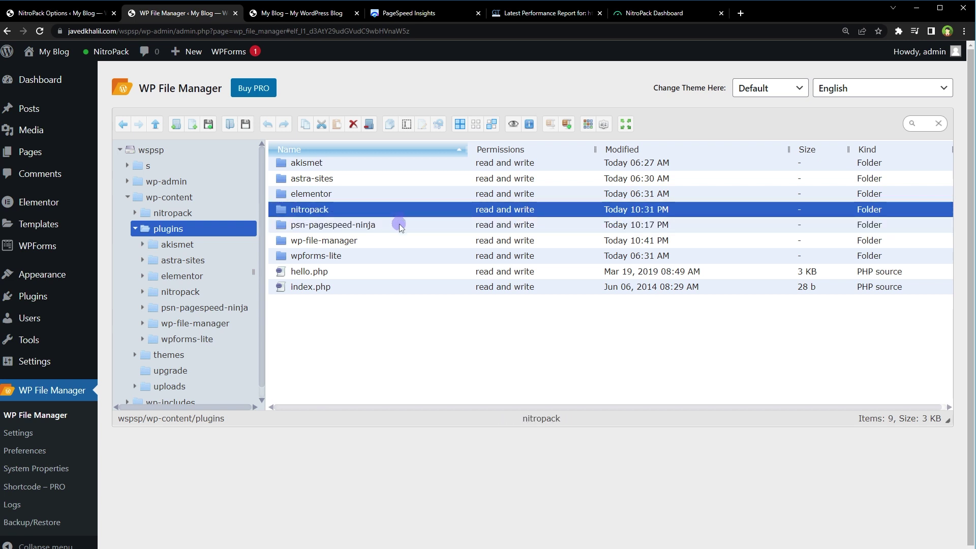
pyautogui.click(399, 227)
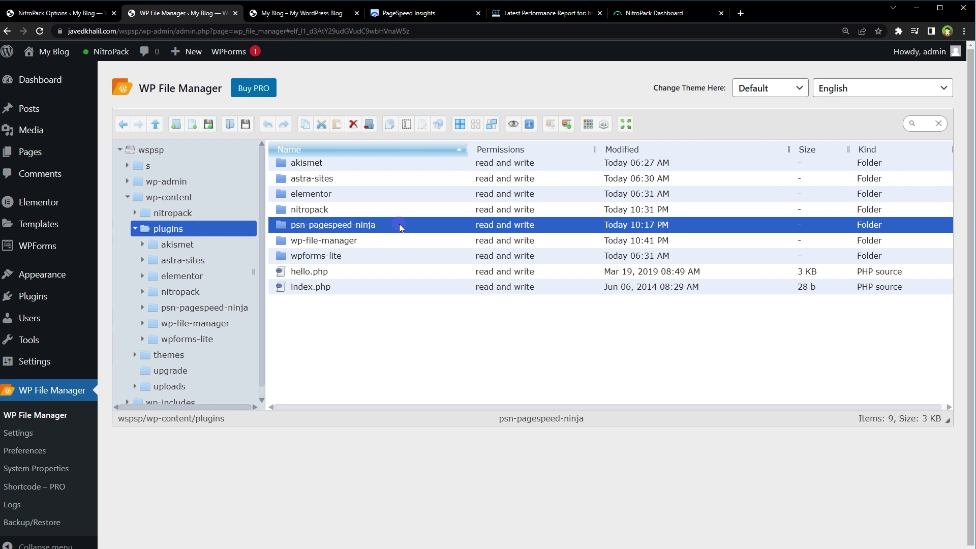
pyautogui.hotkey('ctrl', 'w')
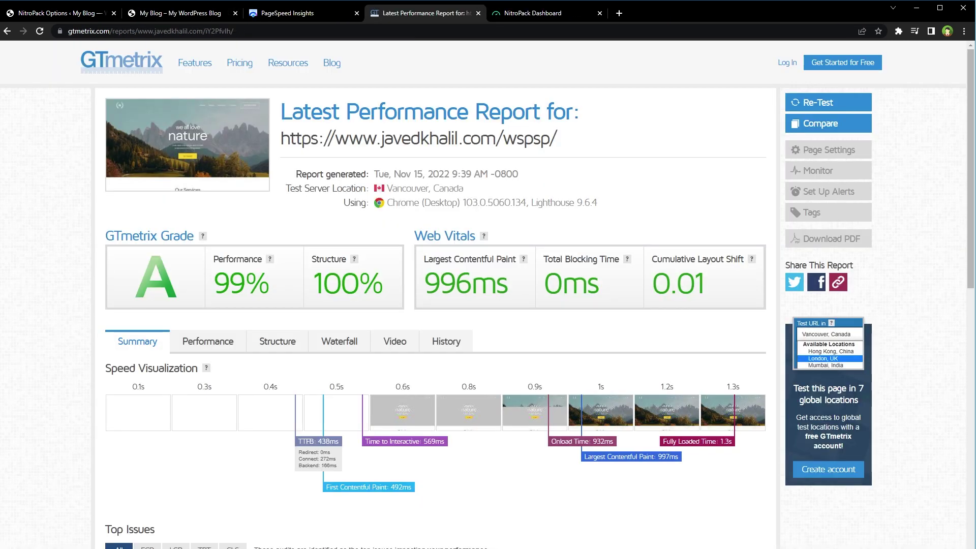